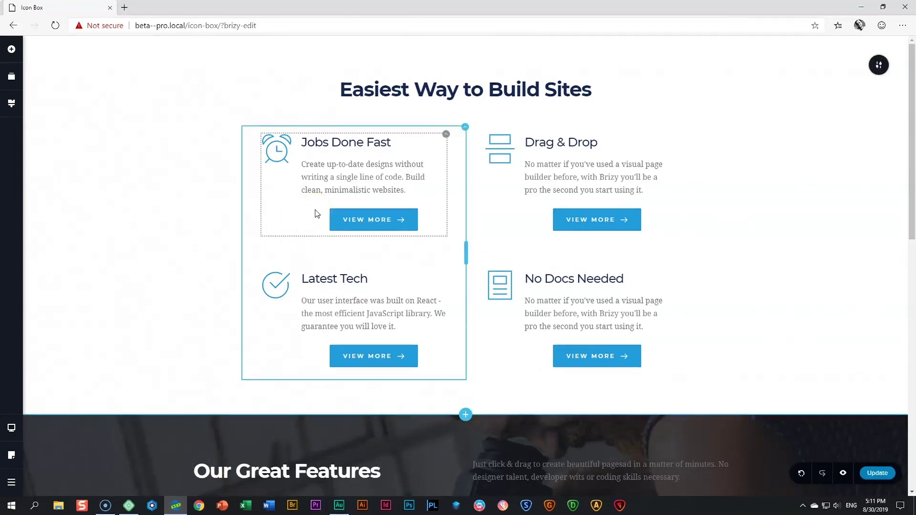
- Inspect the first icon box's alarm-clock icon, Jobs Done Fast heading and VIEW MORE button
click(281, 153)
click(334, 147)
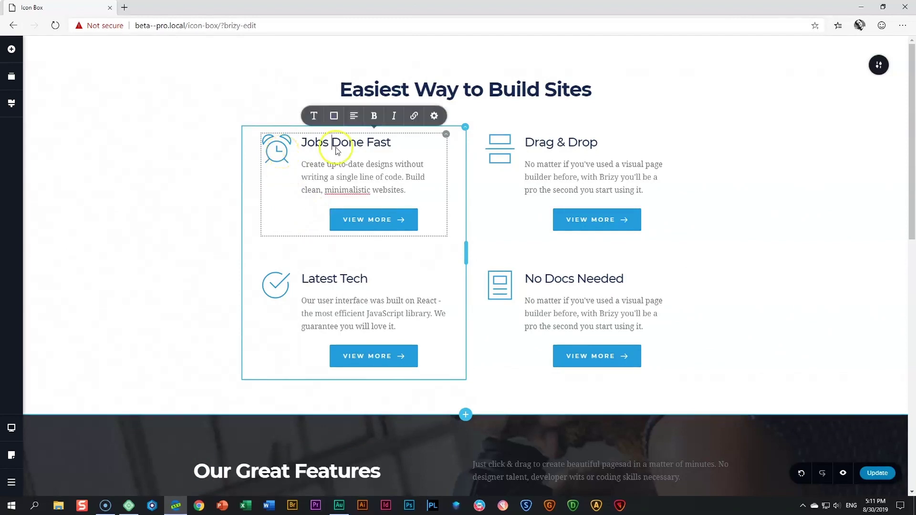
click(357, 220)
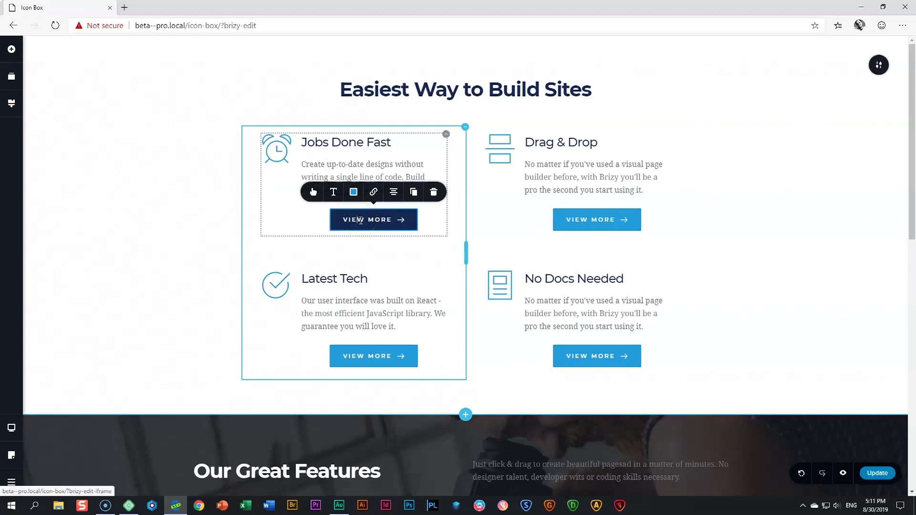
click(399, 149)
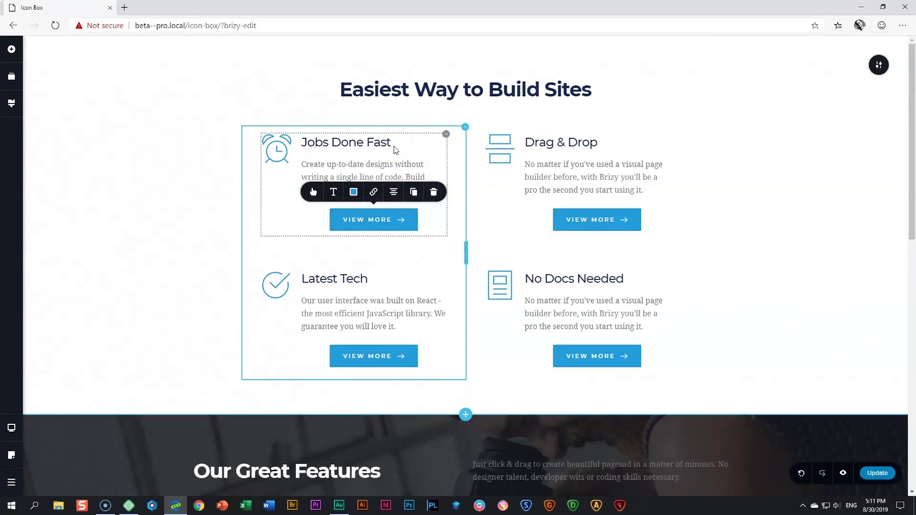
click(402, 151)
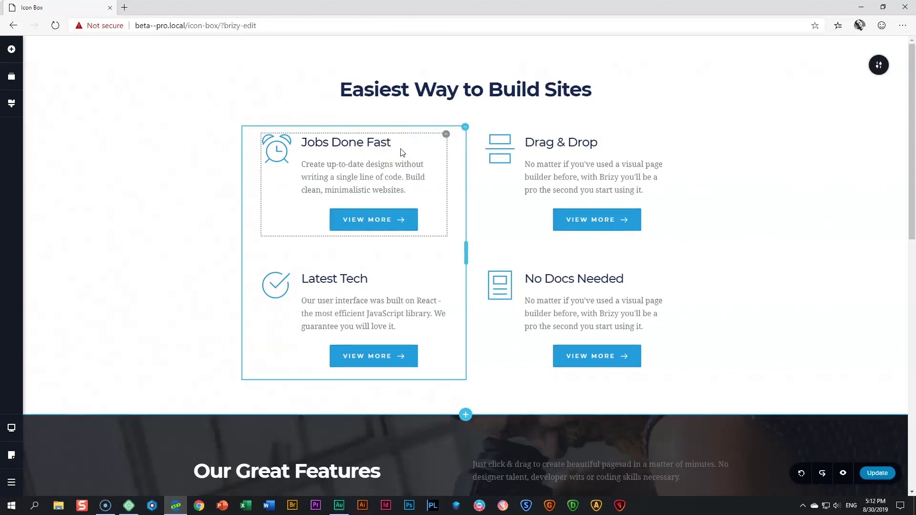
- Scroll past the Fast Loading Time icon box to the bottom of the page
scroll(389, 158, down, 6)
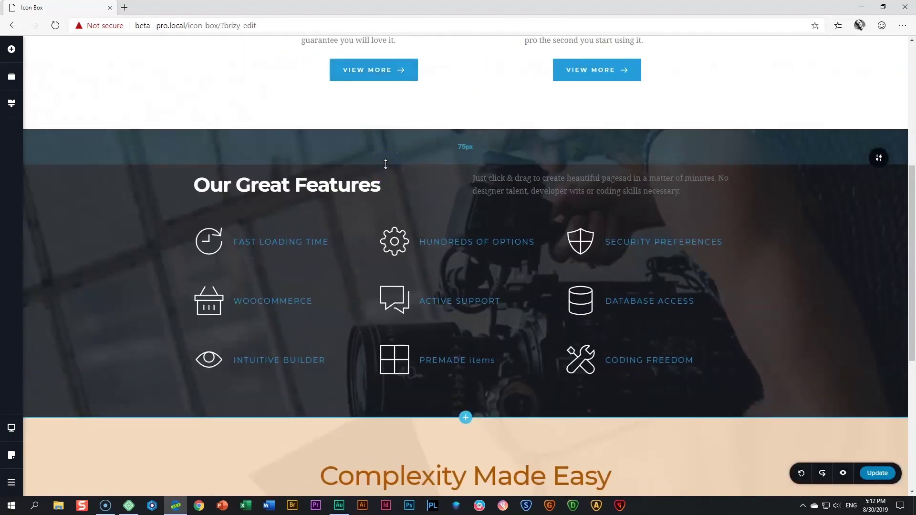
click(218, 229)
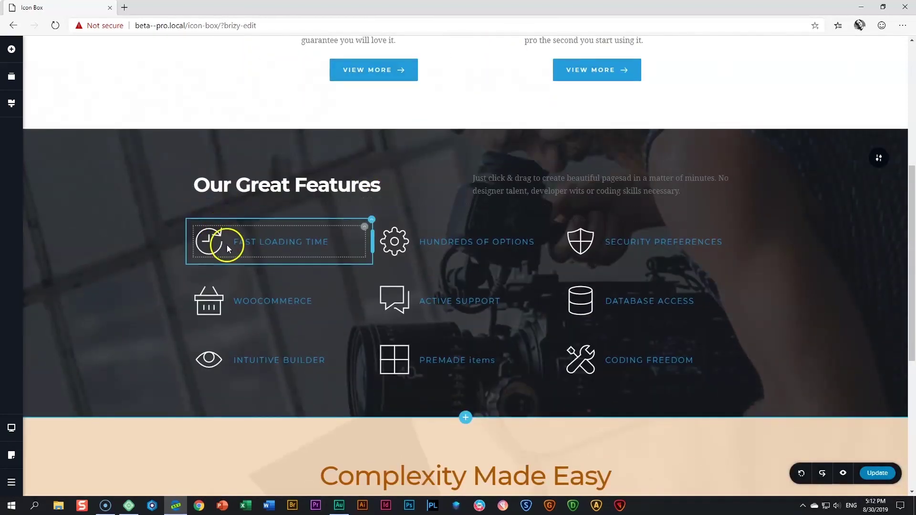
scroll(227, 245, down, 5)
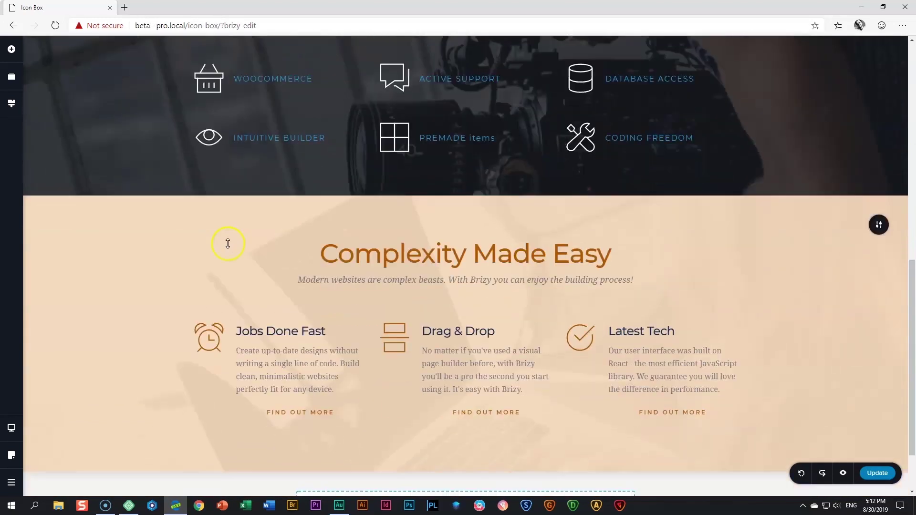
scroll(228, 243, down, 1)
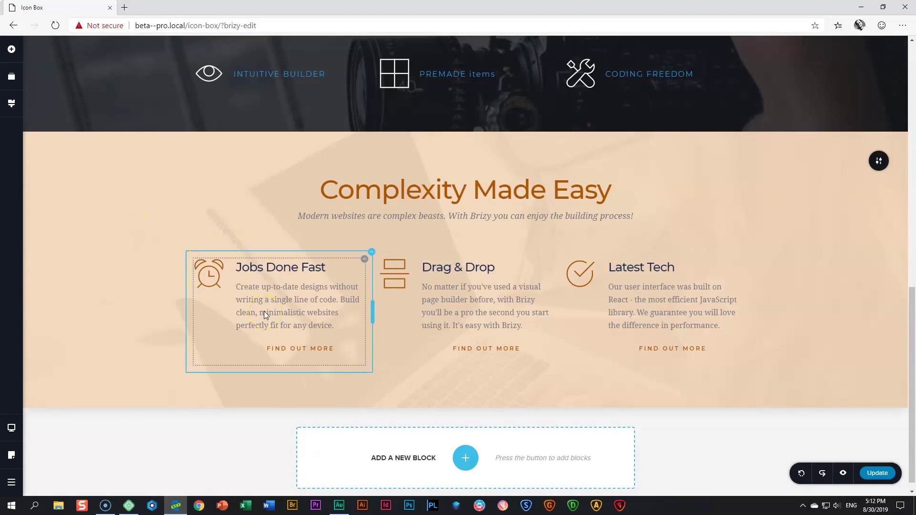
scroll(264, 311, down, 1)
- Add a blank two-column block and drop an Icon Box element into its left column
click(466, 445)
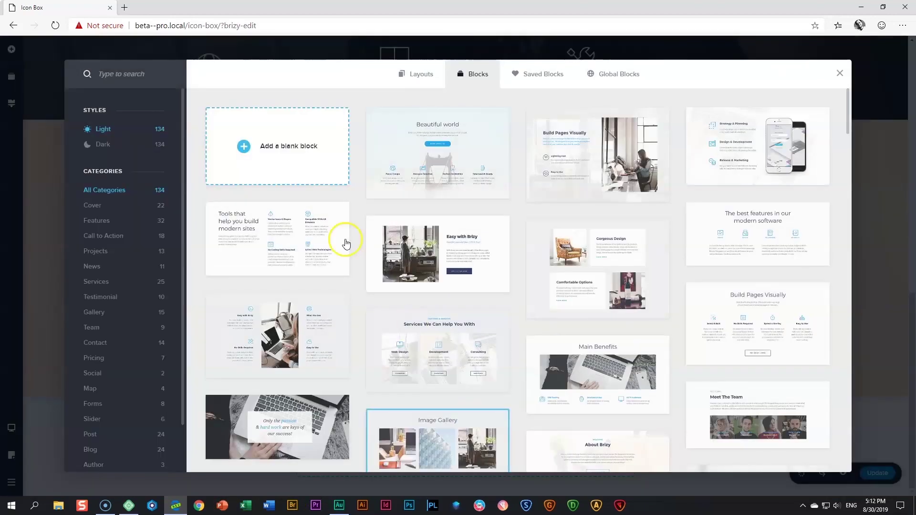
click(296, 155)
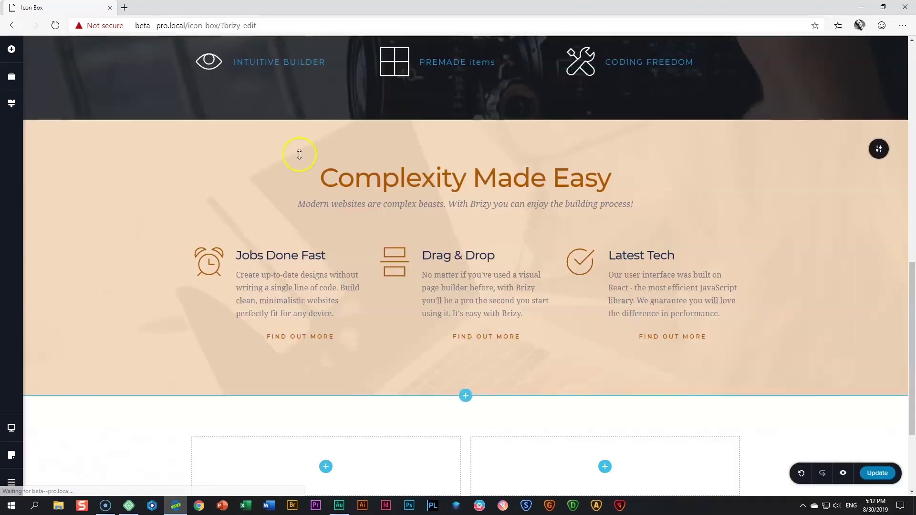
click(10, 50)
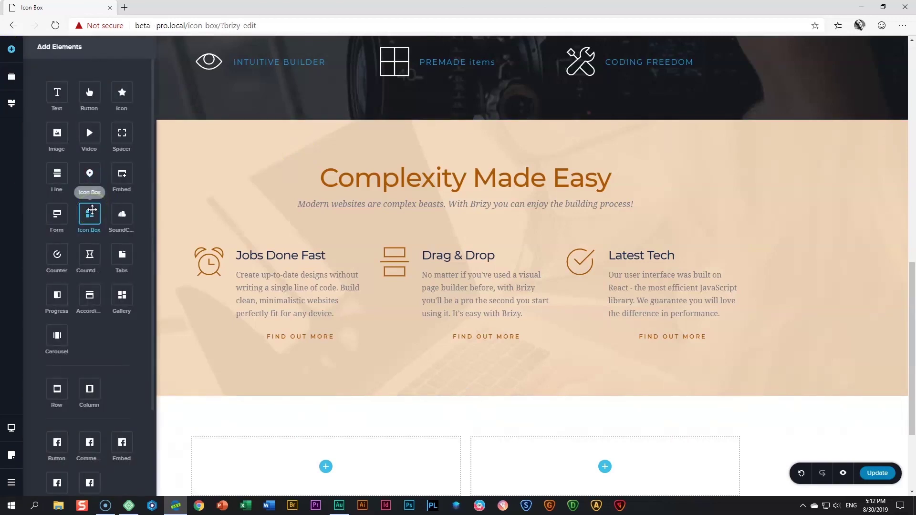
drag(92, 210, 328, 485)
scroll(405, 442, down, 2)
drag(413, 437, 413, 438)
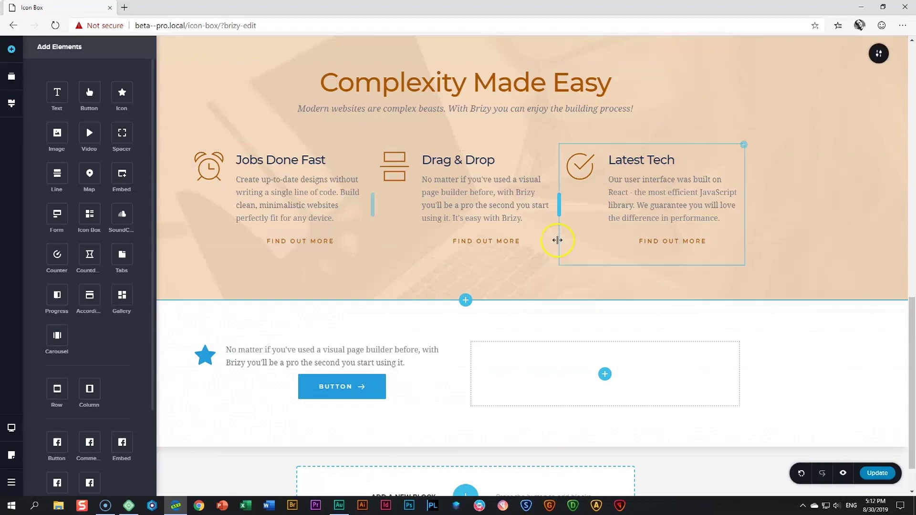
scroll(450, 317, up, 10)
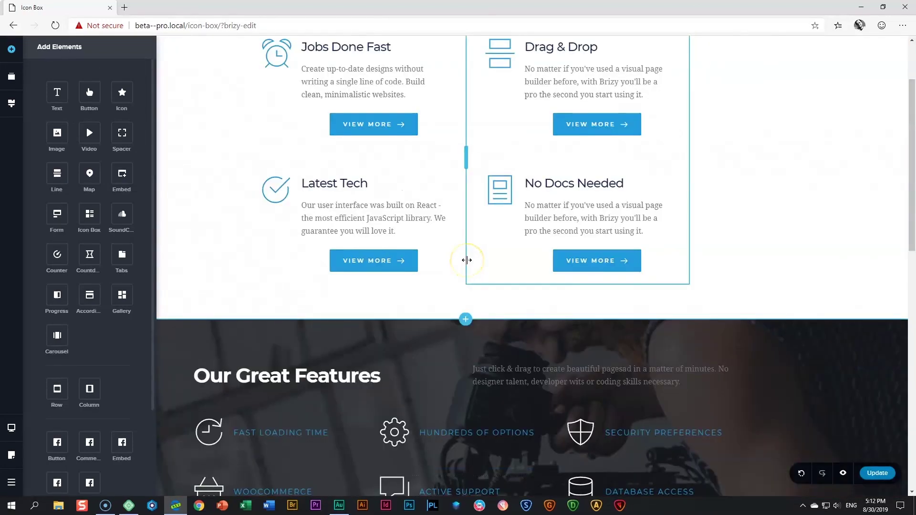
scroll(467, 260, down, 10)
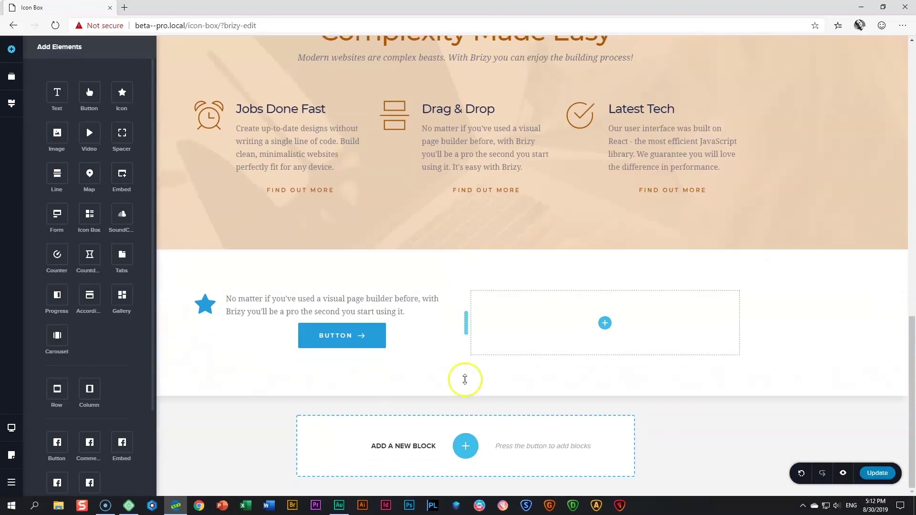
drag(435, 368, 437, 369)
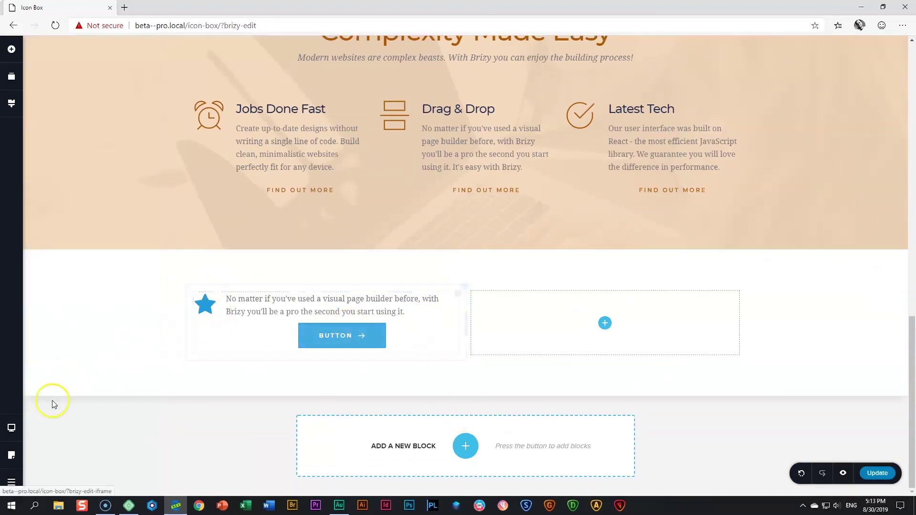
mouse_move(11, 428)
click(53, 417)
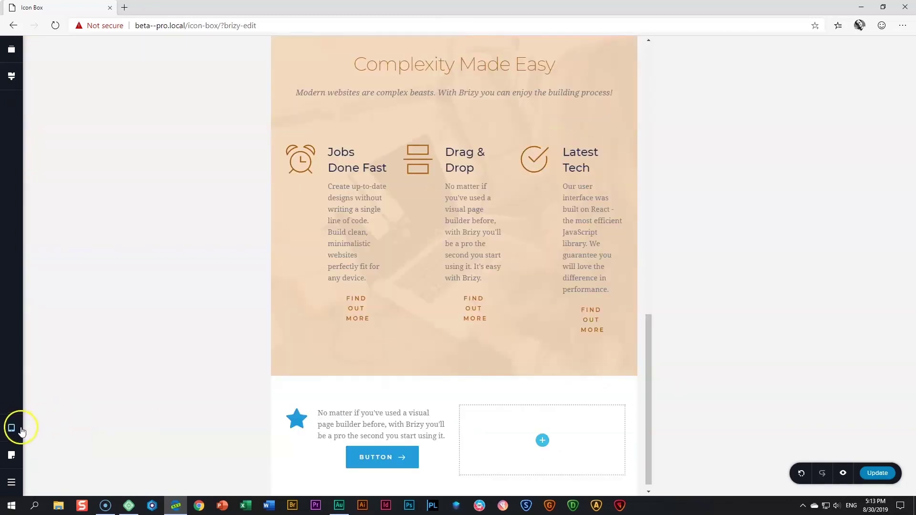
click(59, 440)
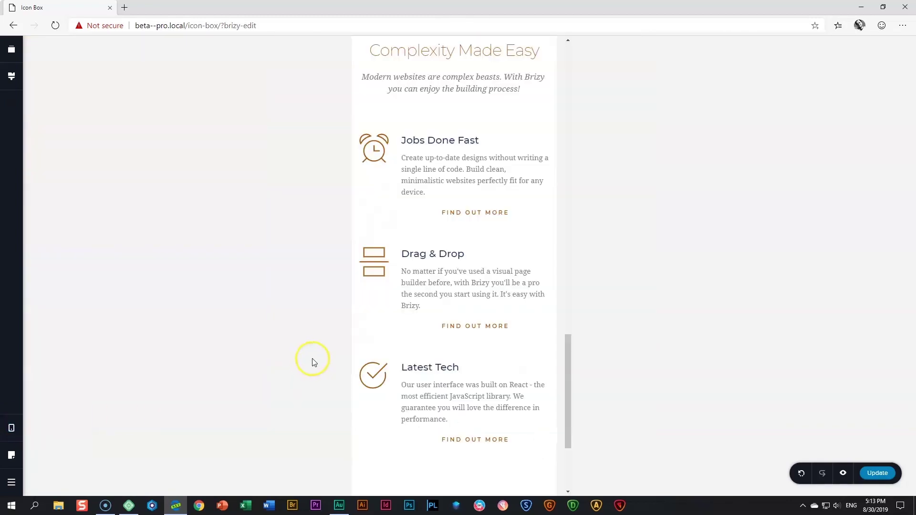
mouse_move(25, 422)
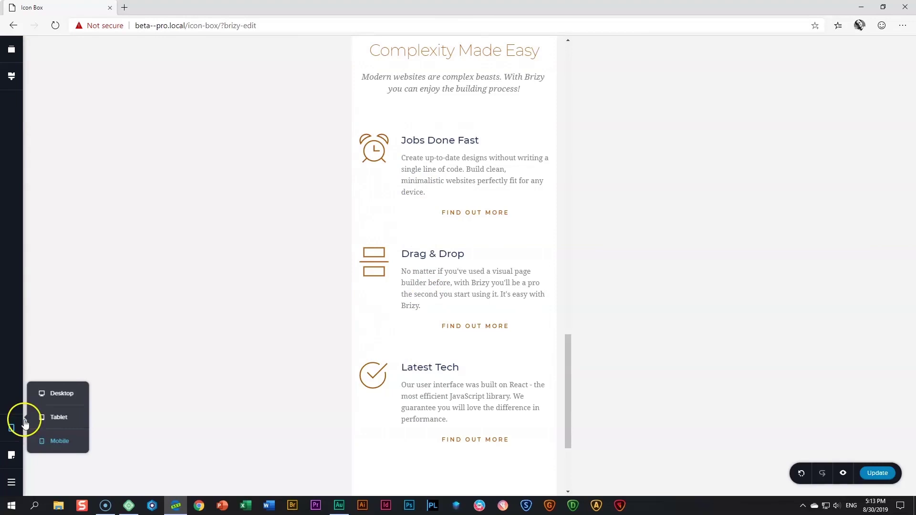
click(59, 396)
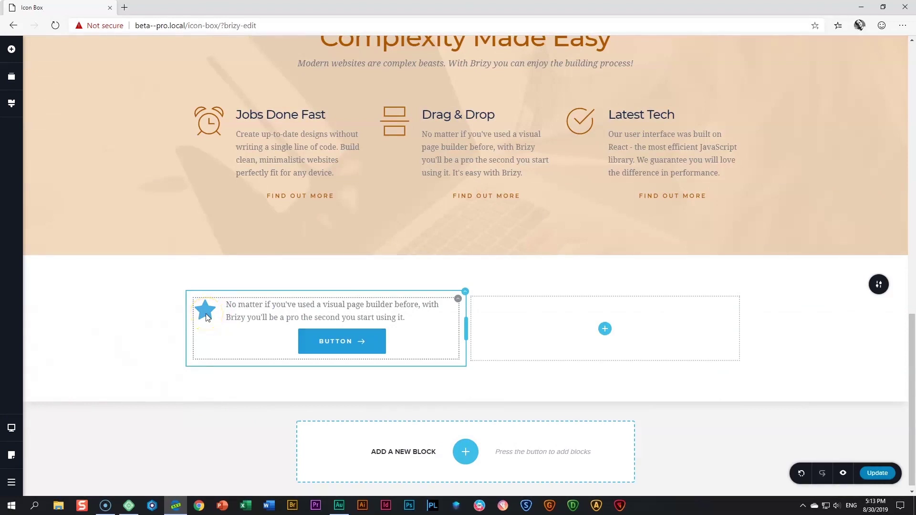
click(257, 306)
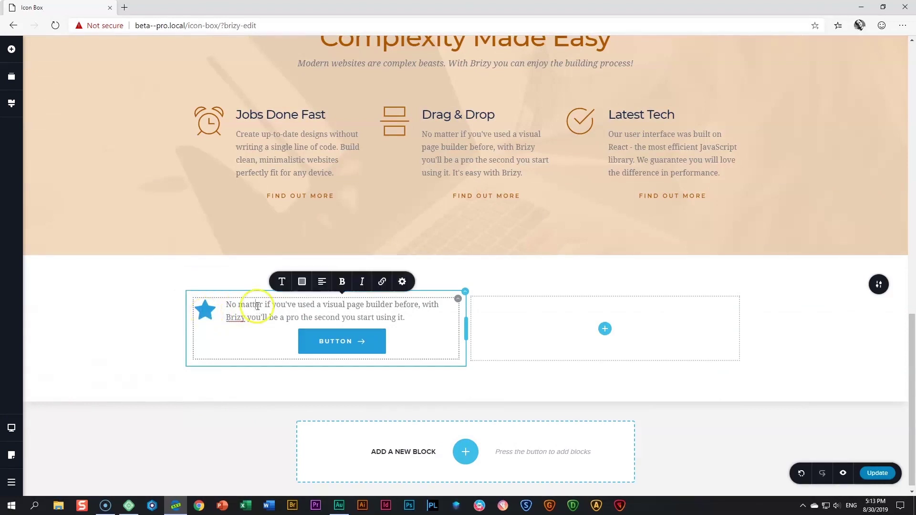
click(318, 340)
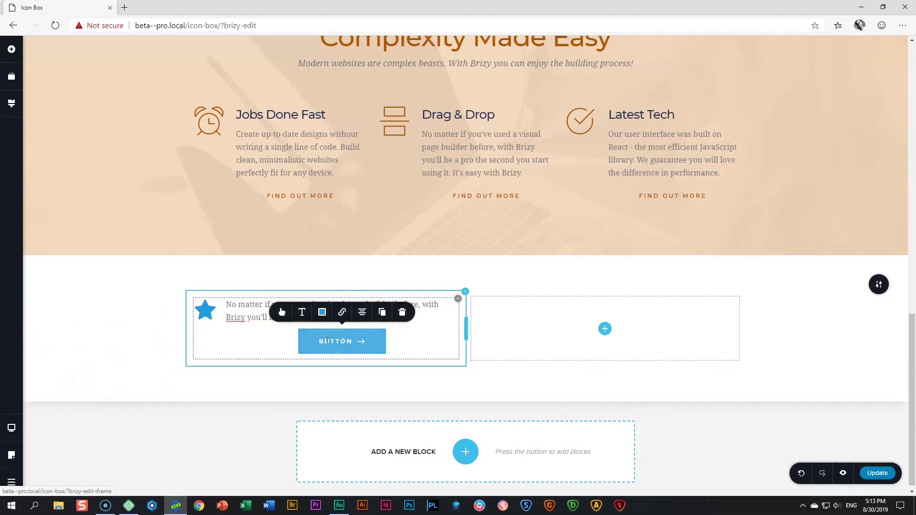
- Keep the star icon on the left at size 48 with a 27 px gap to the text
click(205, 310)
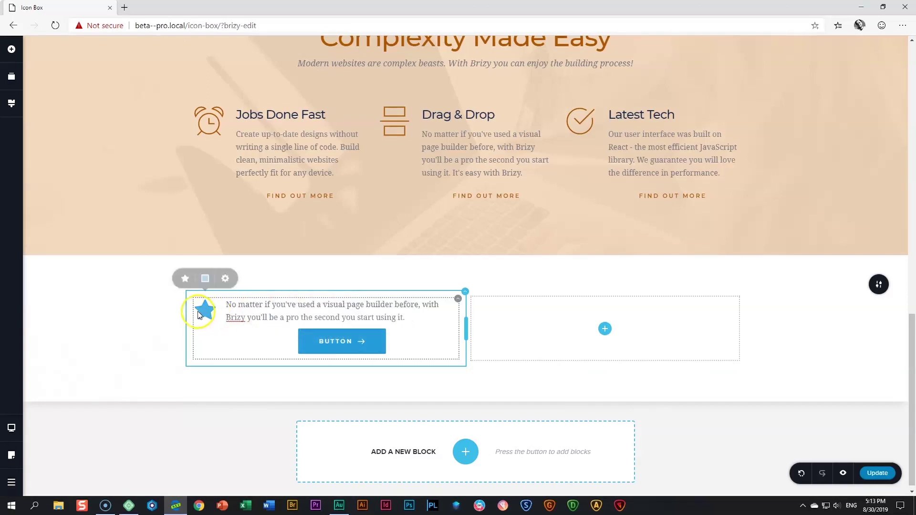
click(185, 282)
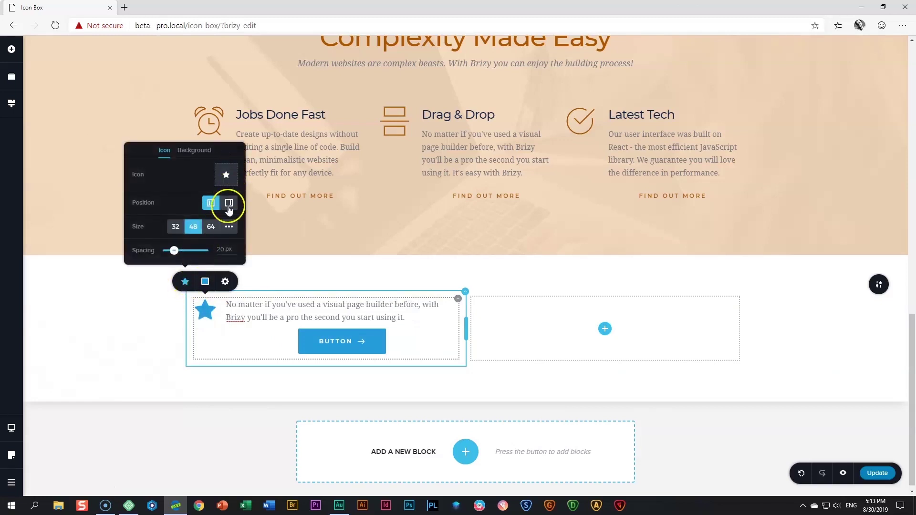
click(228, 204)
click(210, 203)
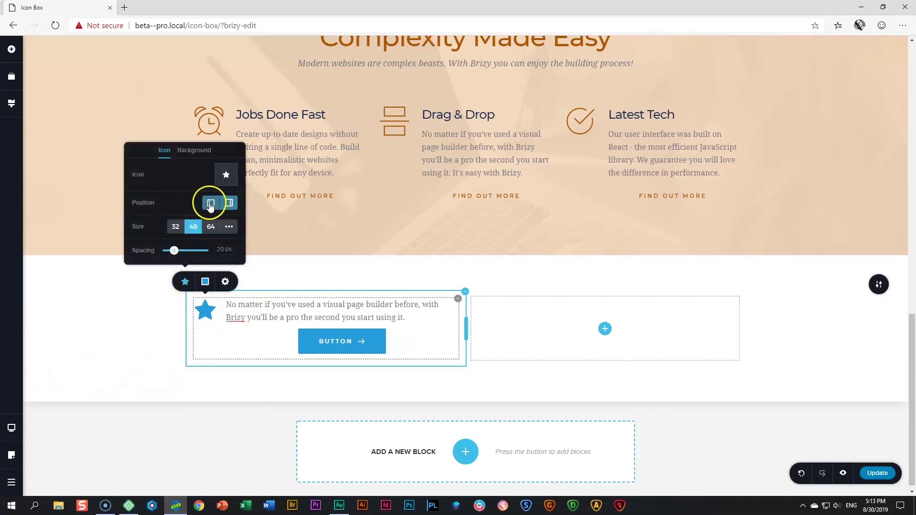
click(175, 227)
click(211, 226)
click(229, 227)
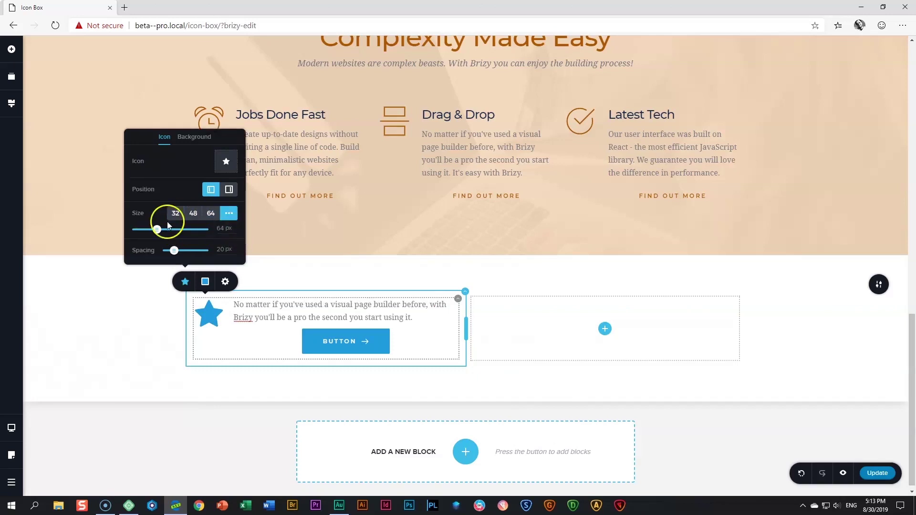
click(192, 213)
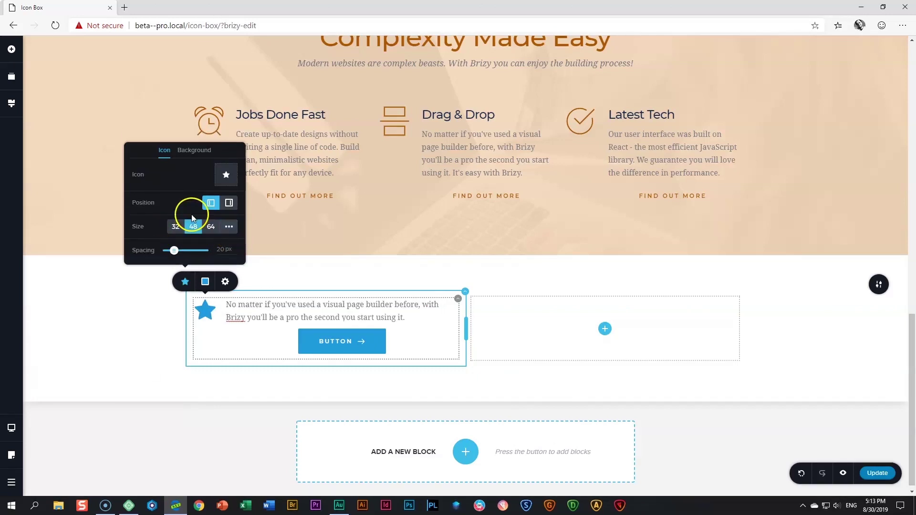
drag(174, 251, 186, 250)
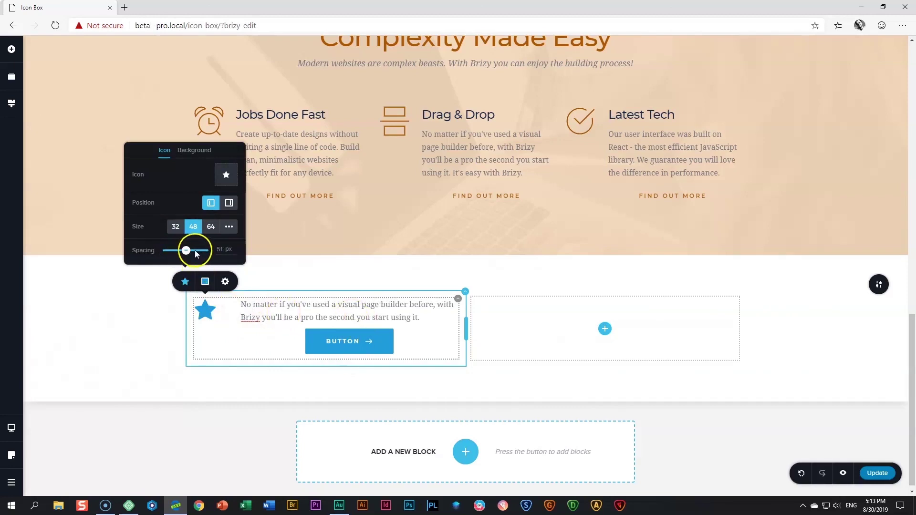
drag(188, 250, 178, 251)
- Try a filled circular background on the star, then set its fill to none
click(194, 150)
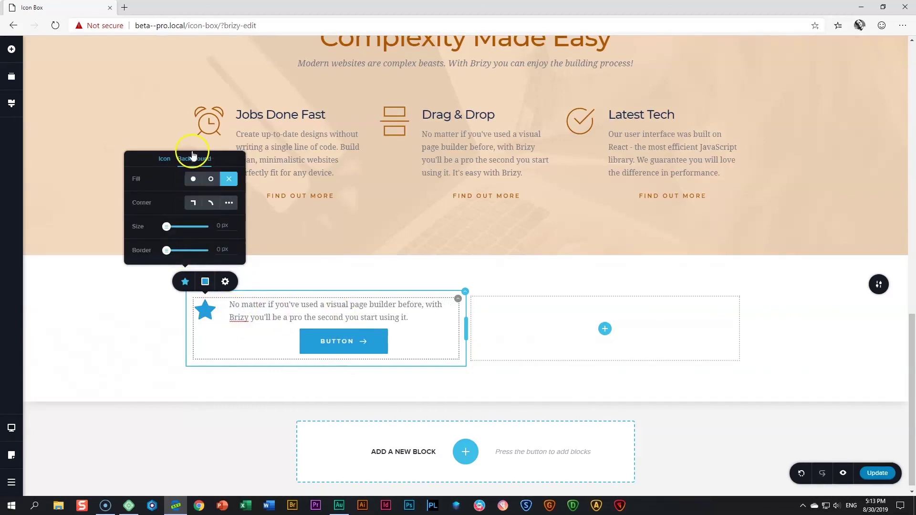
click(193, 179)
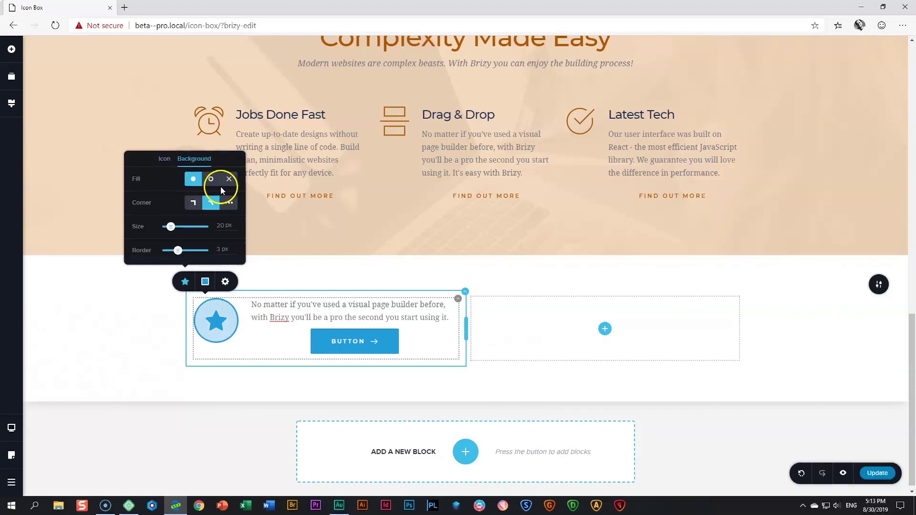
click(232, 184)
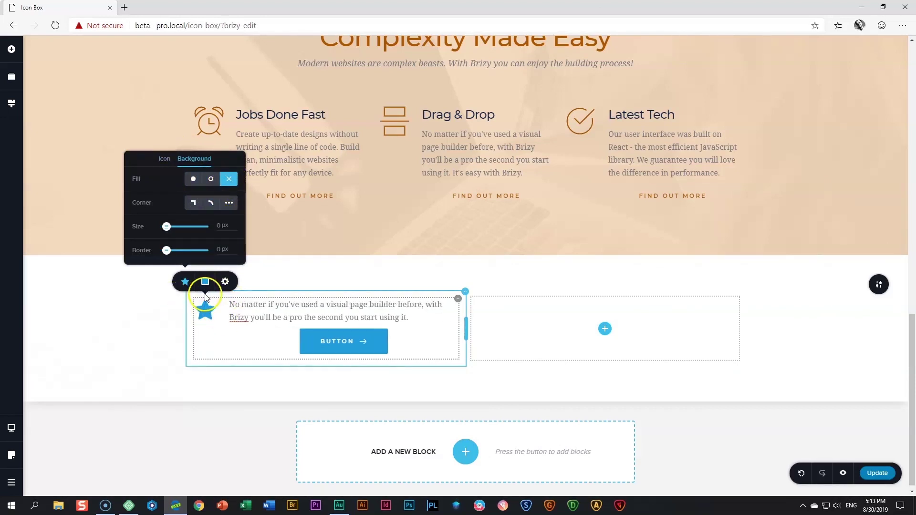
- Type 'Heading 1' on its own line above the icon box paragraph
click(234, 308)
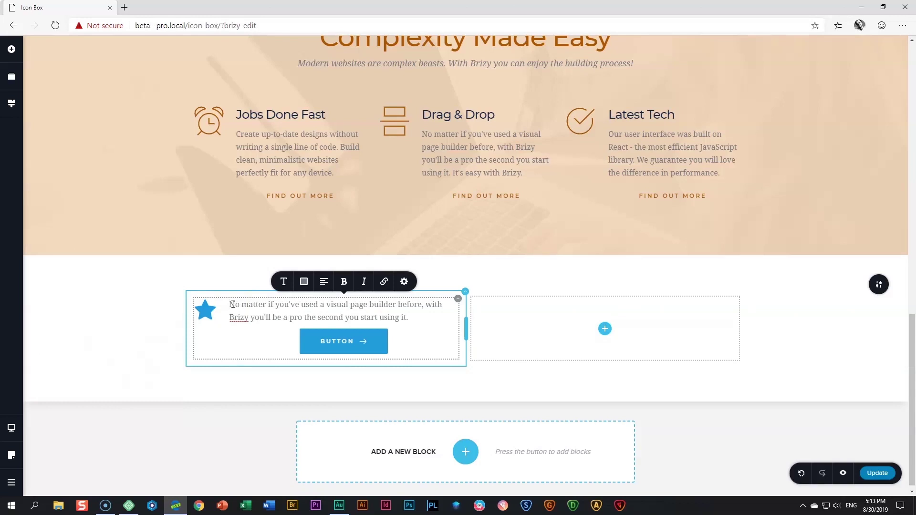
text(Heading )
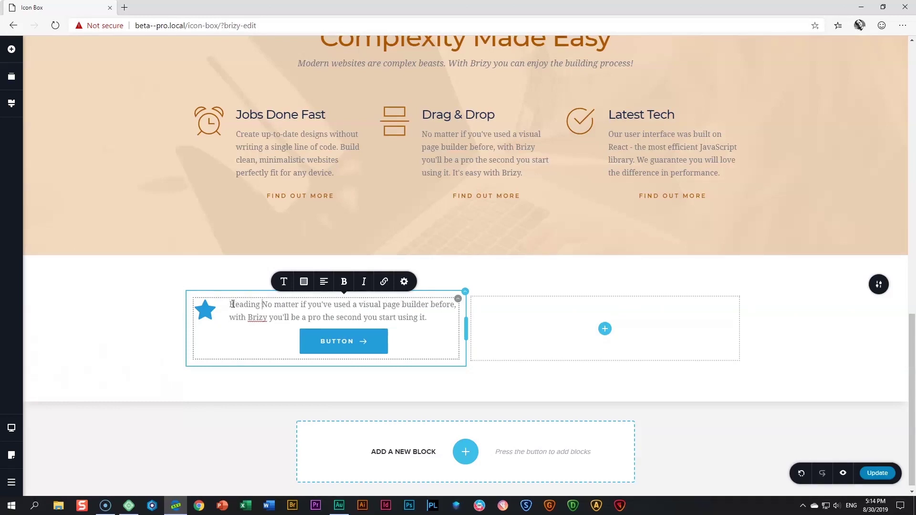
text(1)
key(Return)
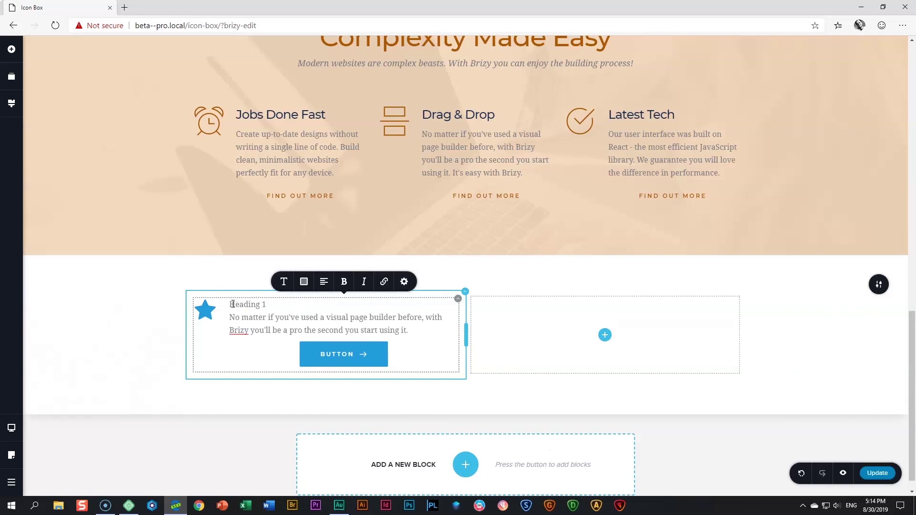
- Style the Heading 1 line with Heading 2 typography in dark navy
click(260, 303)
click(284, 282)
click(342, 187)
scroll(336, 233, down, 1)
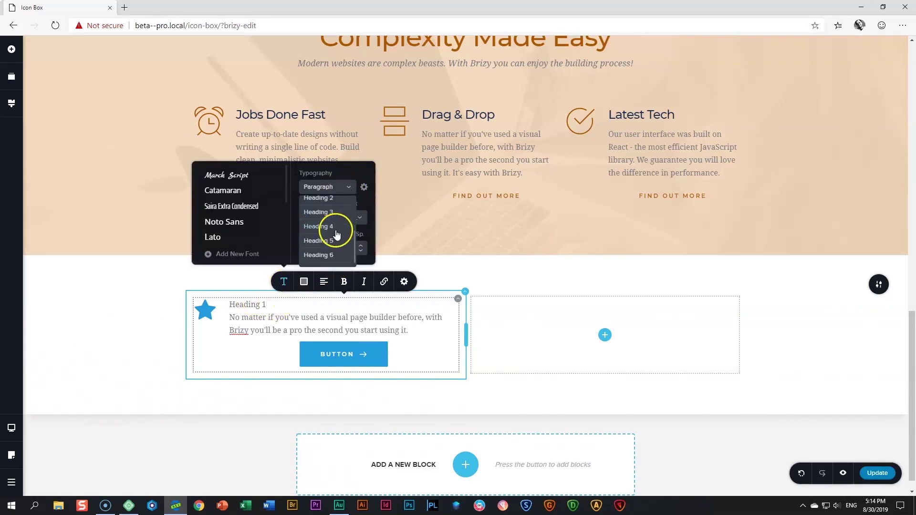
click(327, 198)
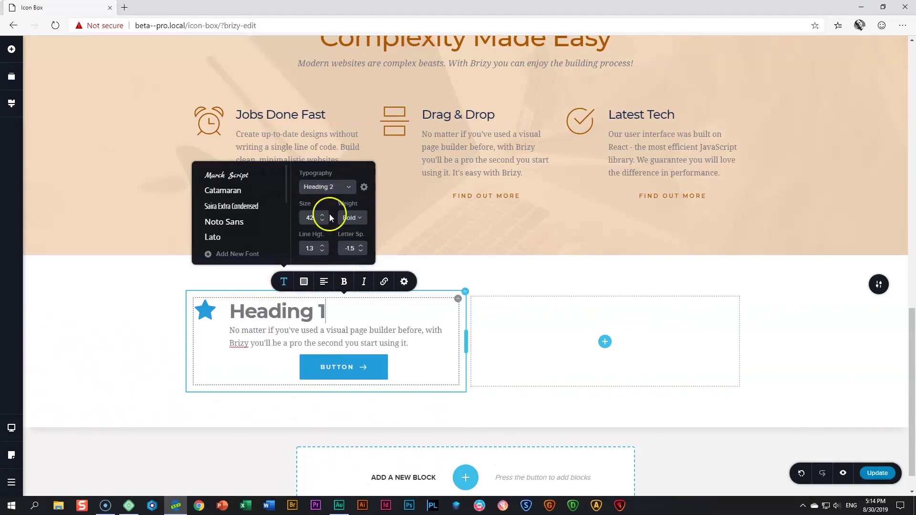
click(304, 282)
click(276, 250)
click(333, 338)
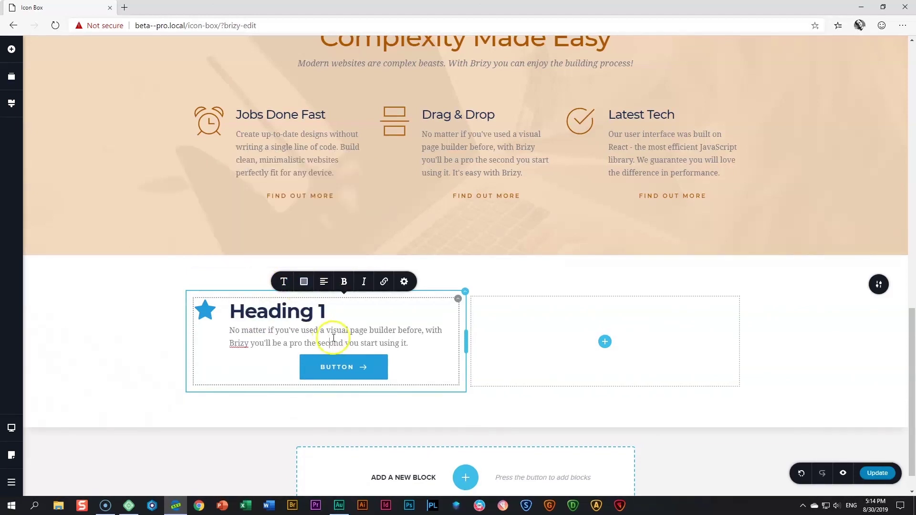
- Relabel the button SEND and remove its arrow icon
click(365, 372)
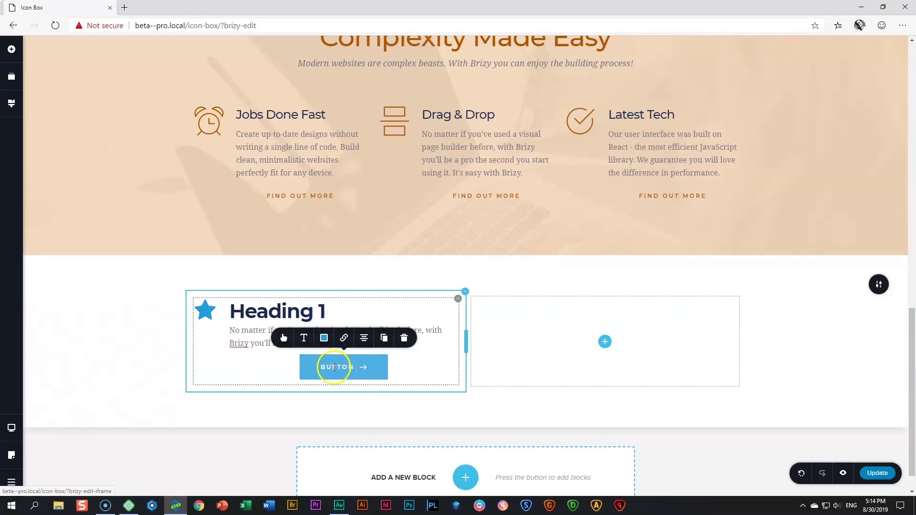
double_click(333, 368)
text(SEND)
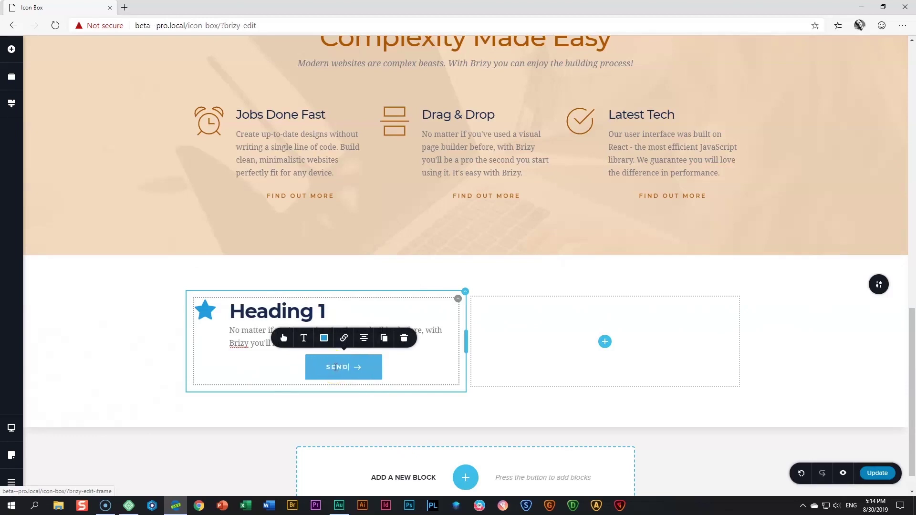
click(284, 338)
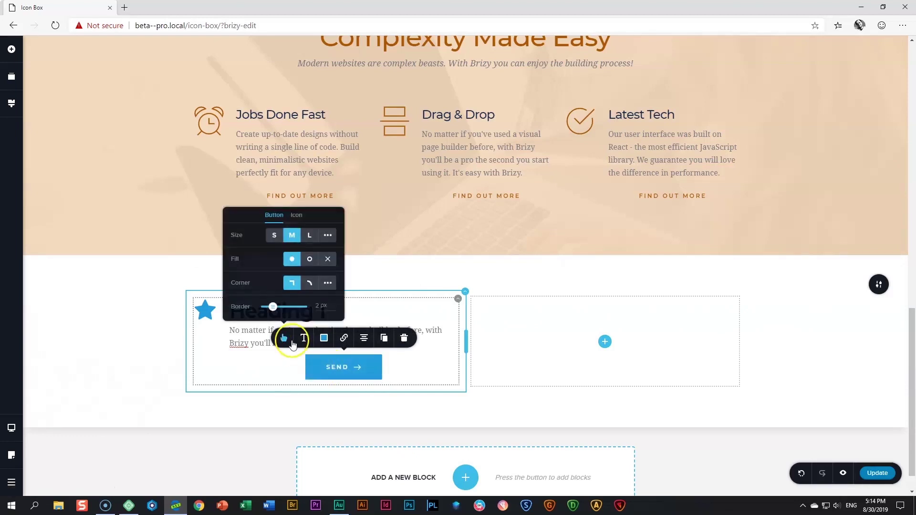
click(297, 207)
click(334, 221)
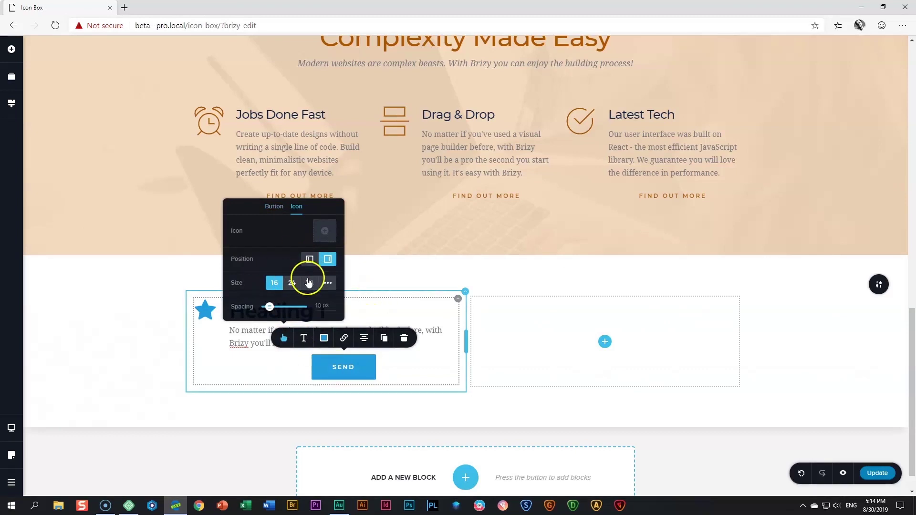
click(275, 208)
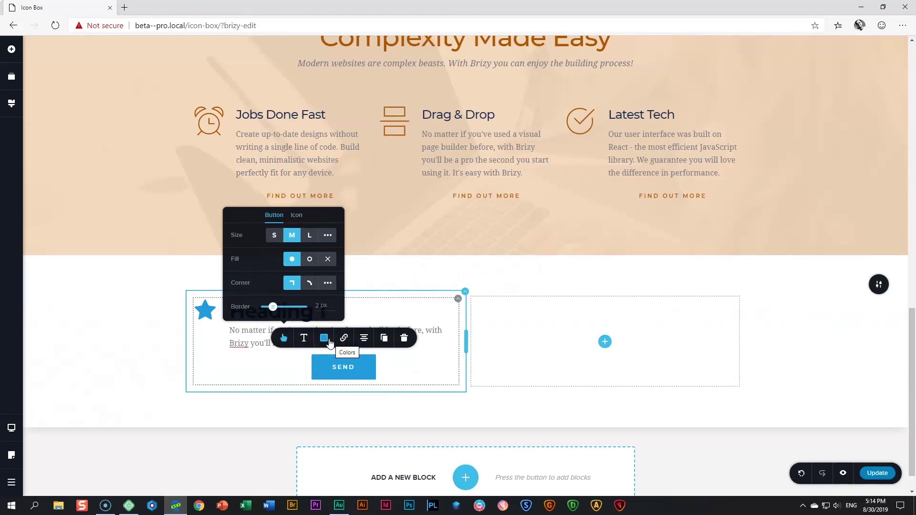
- Left-align the SEND button and give it a dark navy #142850 fill
click(364, 339)
click(365, 340)
click(368, 342)
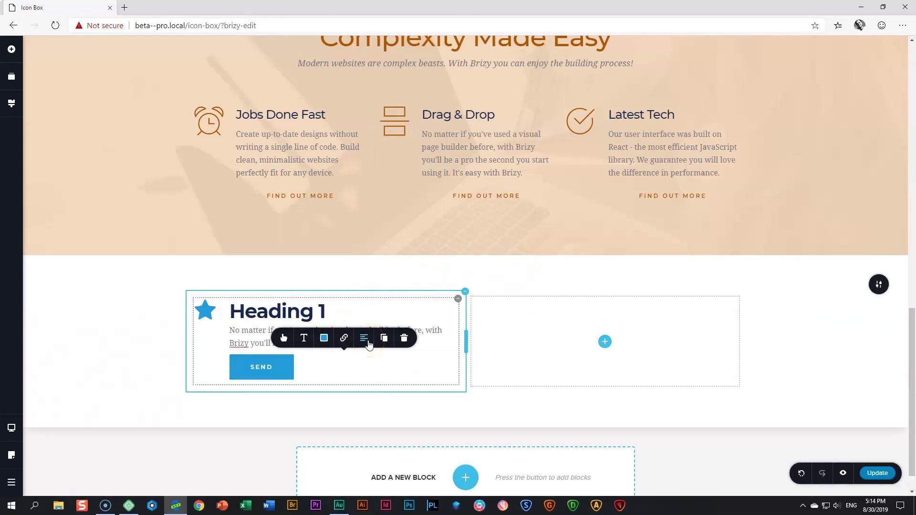
click(324, 338)
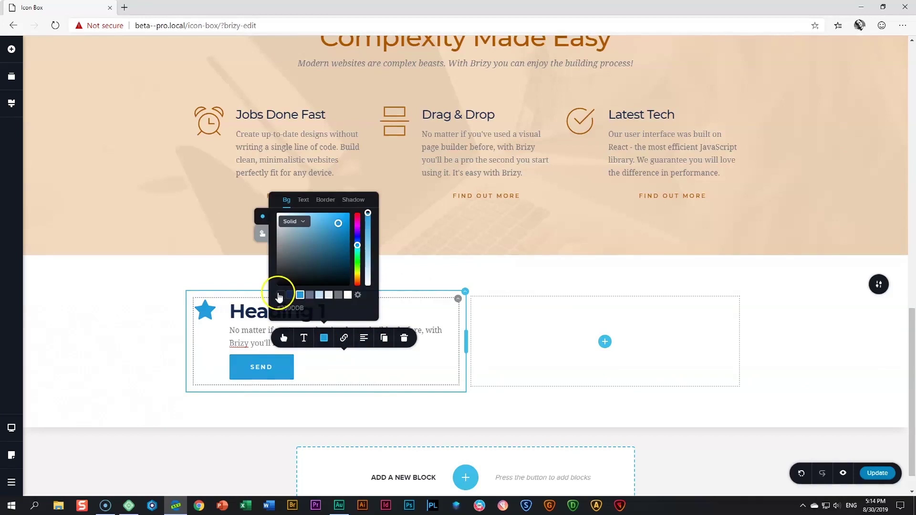
click(291, 295)
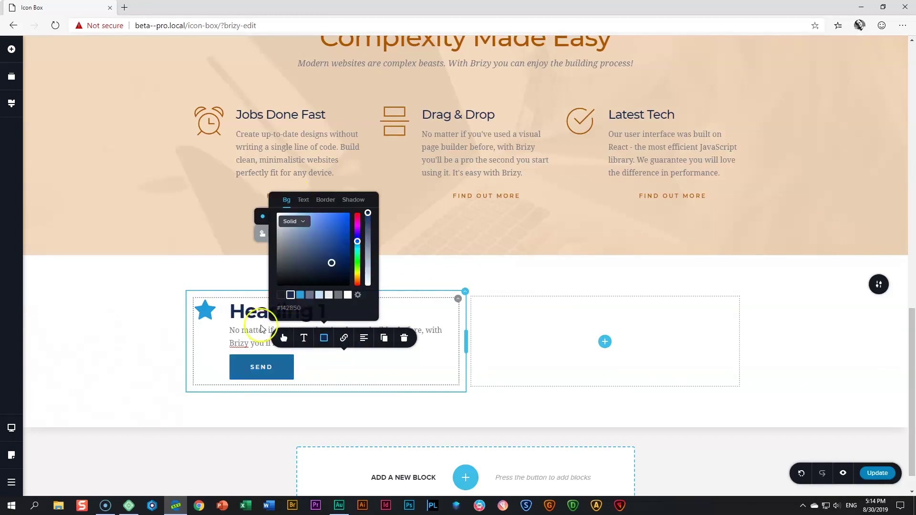
click(349, 381)
- Recolour the star icon dark navy to match the button
click(204, 310)
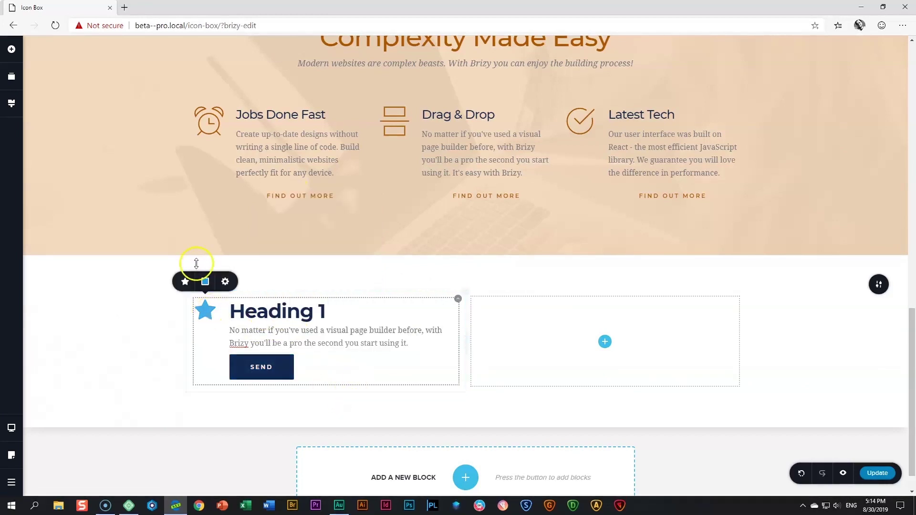
click(212, 285)
click(175, 239)
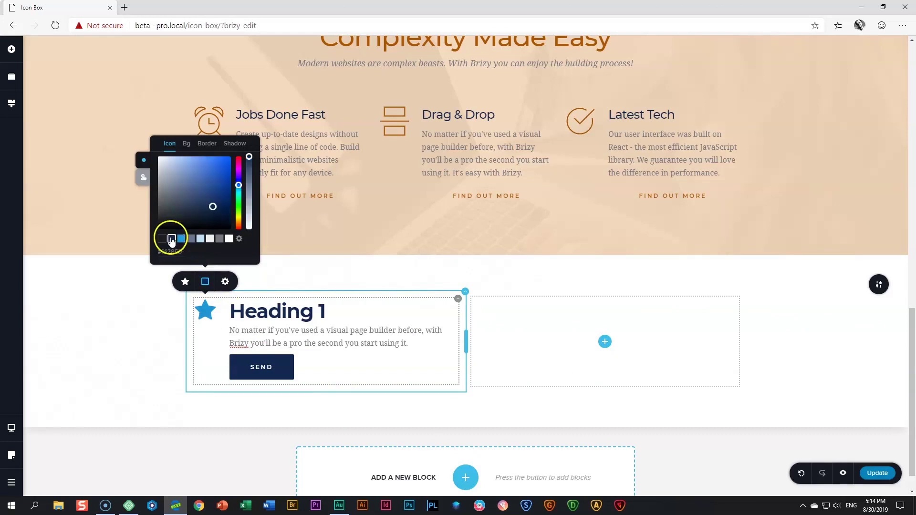
click(330, 374)
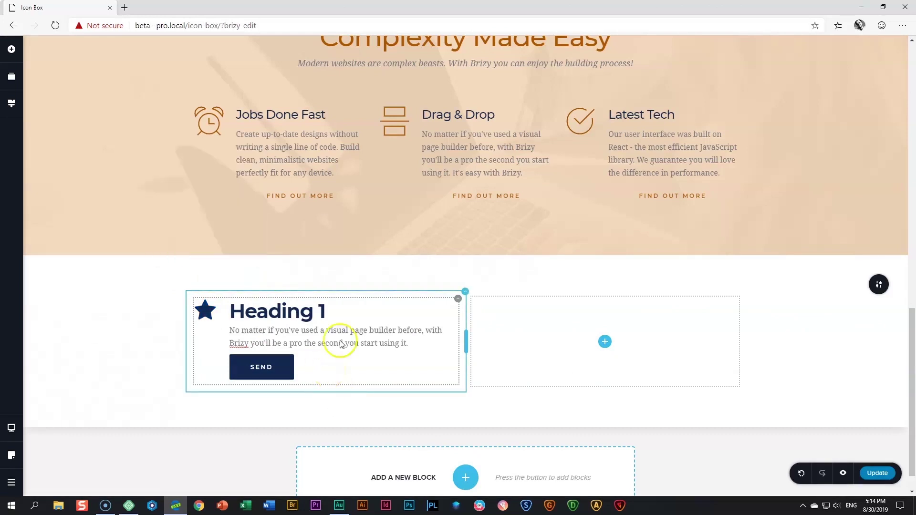
click(529, 358)
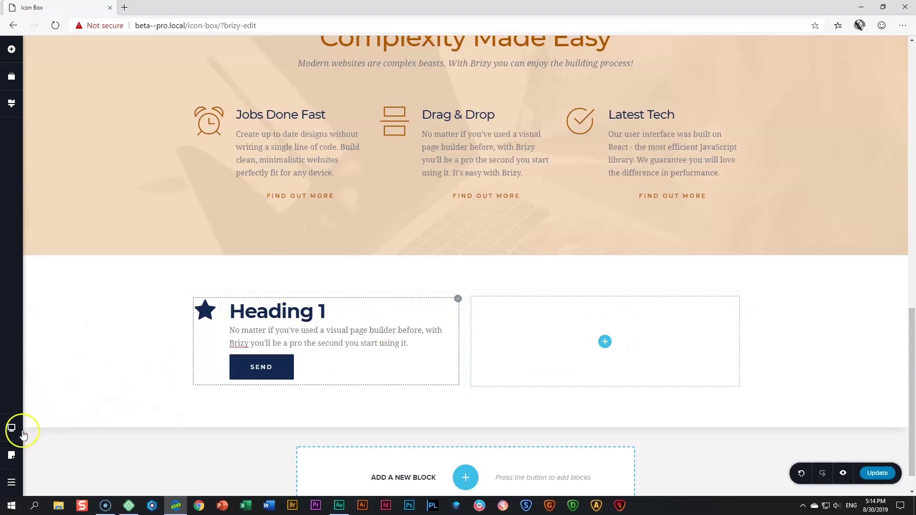
mouse_move(14, 433)
click(47, 417)
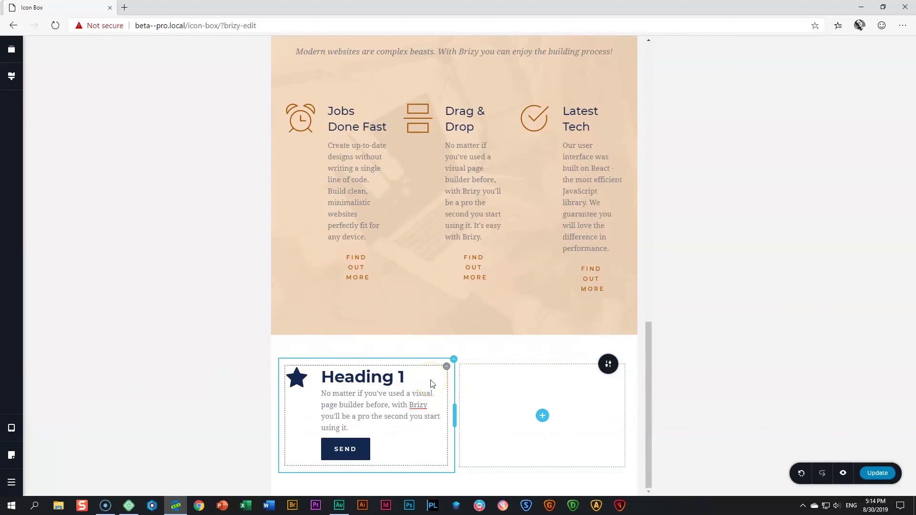
mouse_move(11, 428)
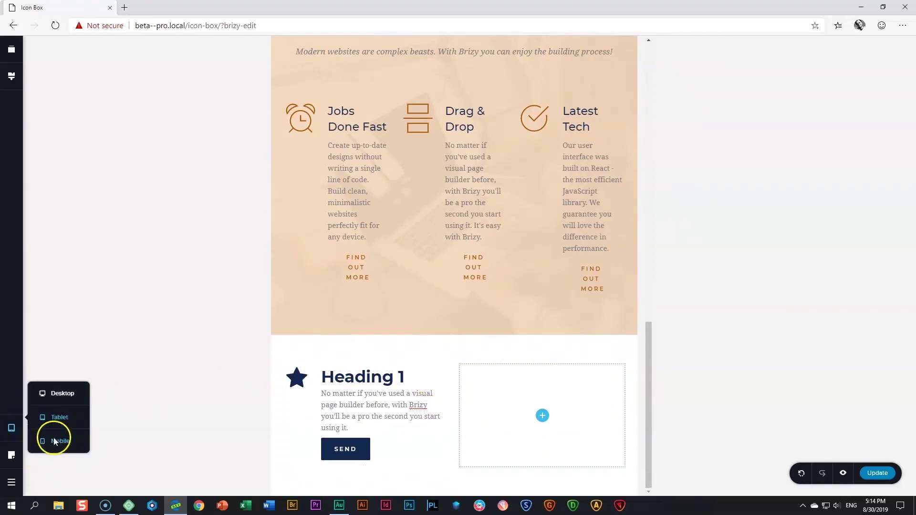
click(54, 442)
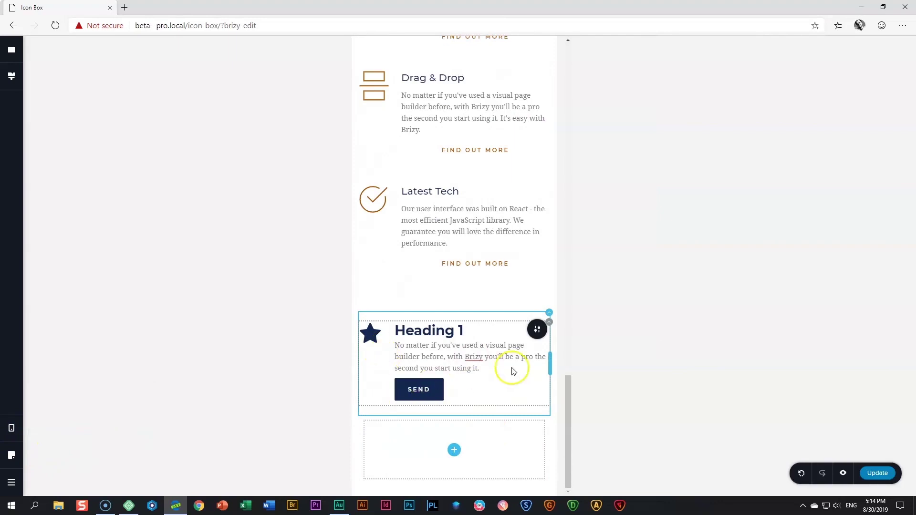
mouse_move(11, 431)
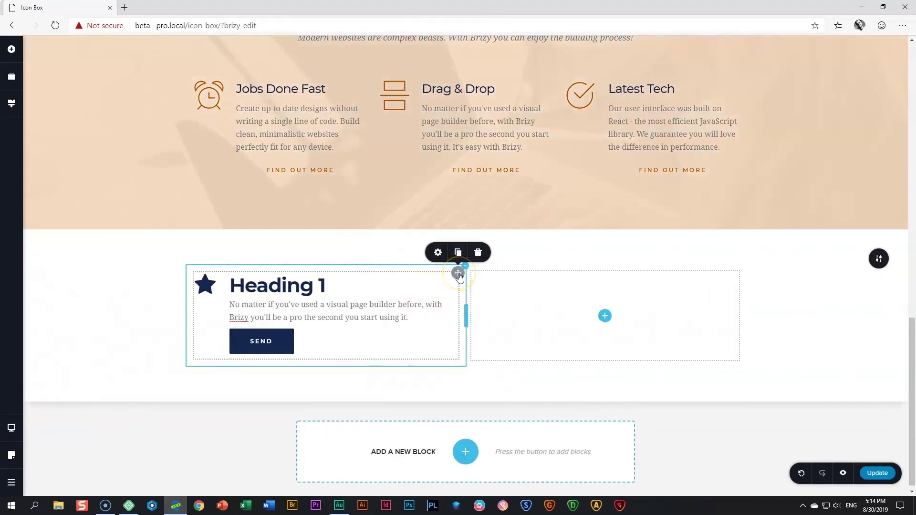
- Duplicate the icon box into the right column, then duplicate that column for a third box
click(459, 252)
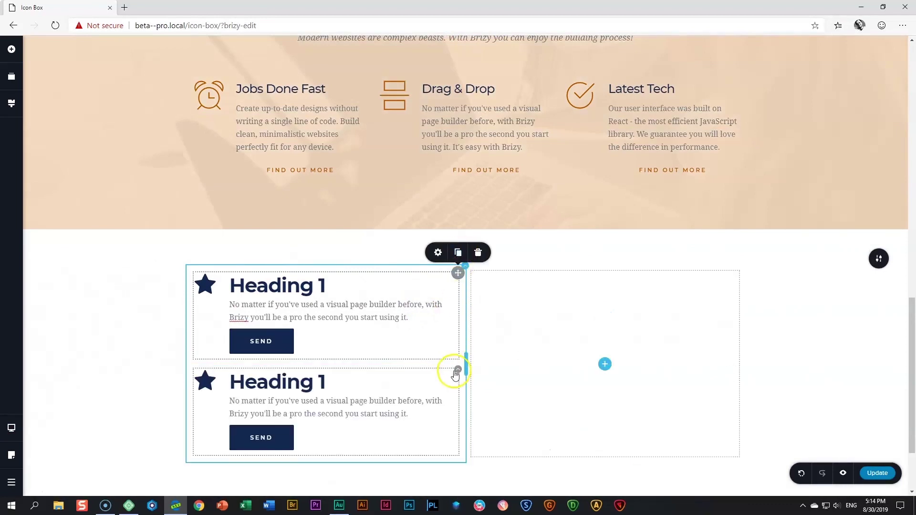
drag(553, 370, 610, 368)
click(641, 317)
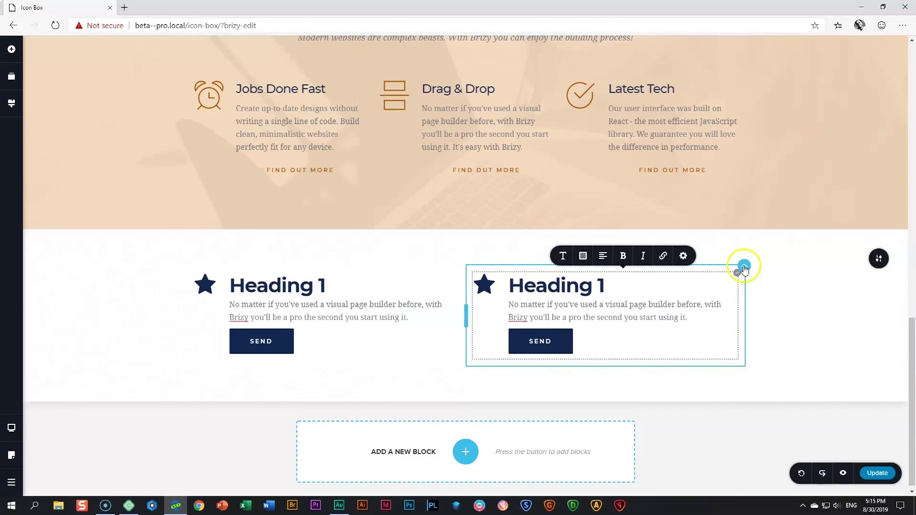
click(744, 267)
click(784, 245)
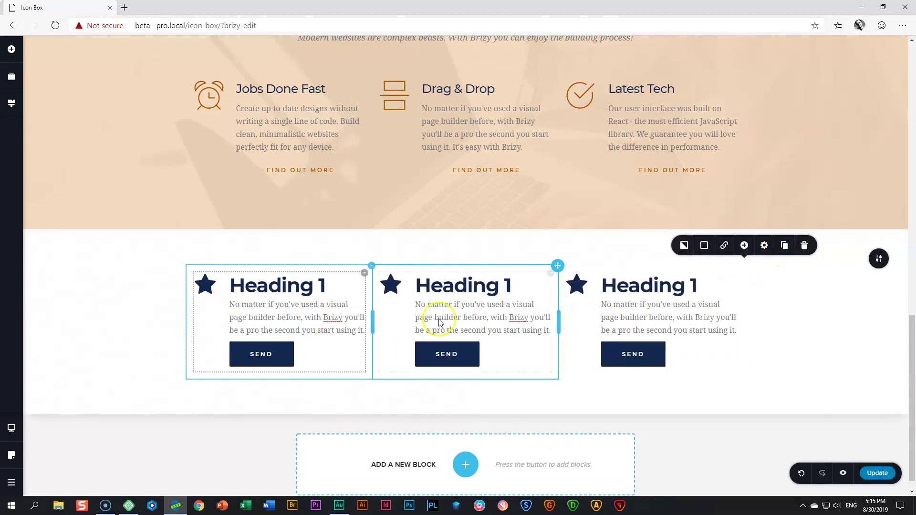
- Retitle the middle box's heading to Heading 2 and begin editing the third heading
click(513, 285)
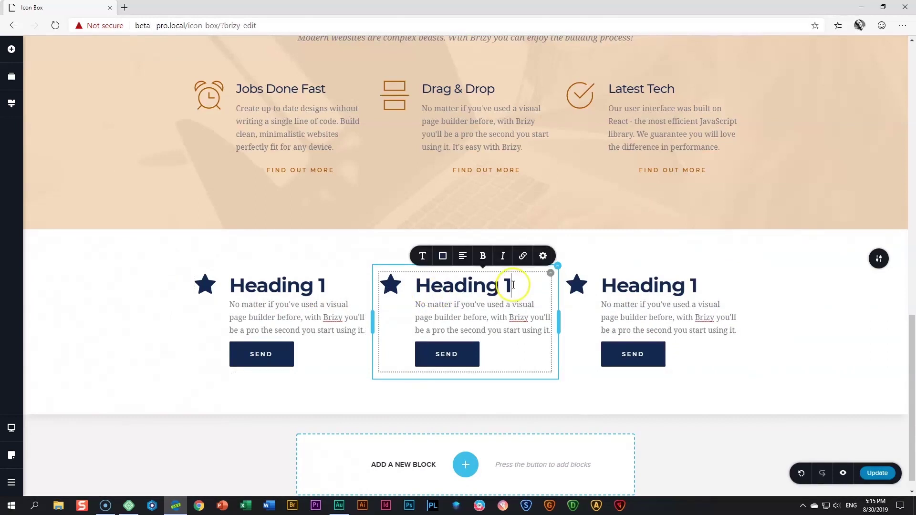
text(2)
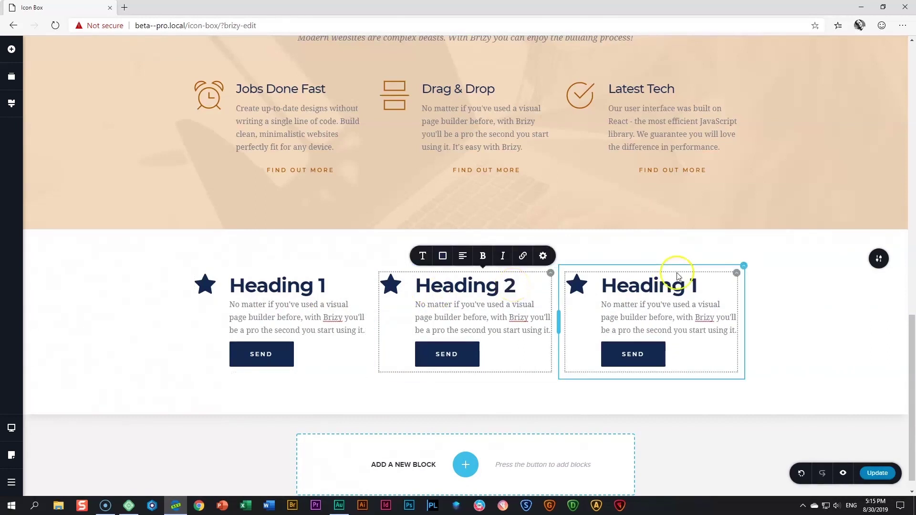
click(701, 285)
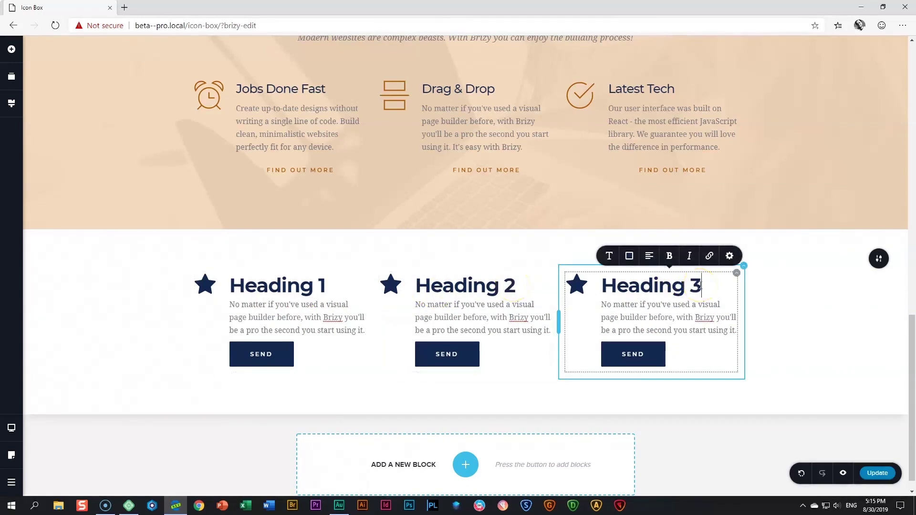
- Duplicate the first column's SEND button repeatedly until about ten copies stack in pairs
scroll(786, 315, up, 20)
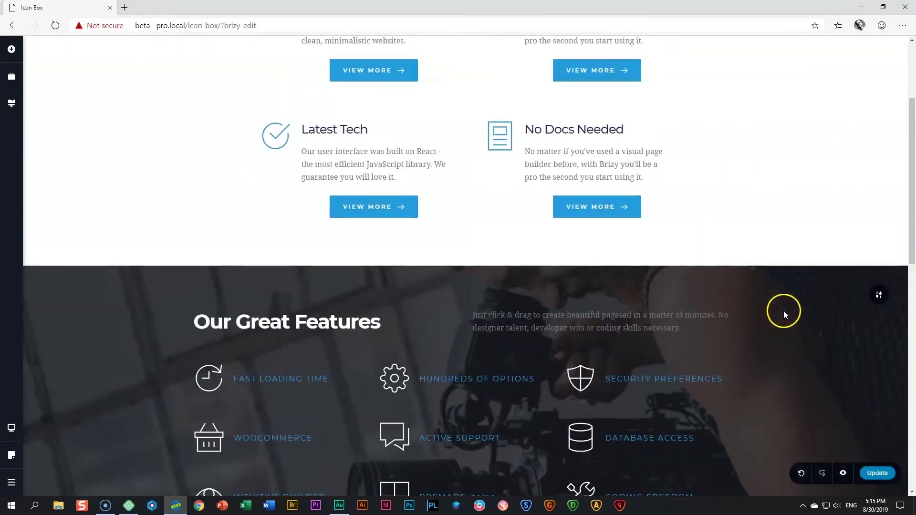
scroll(785, 315, down, 20)
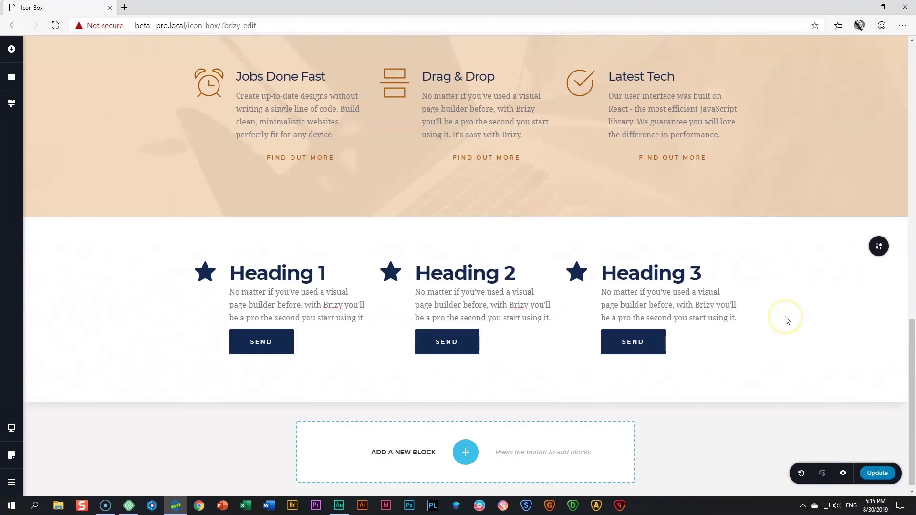
click(262, 340)
click(302, 313)
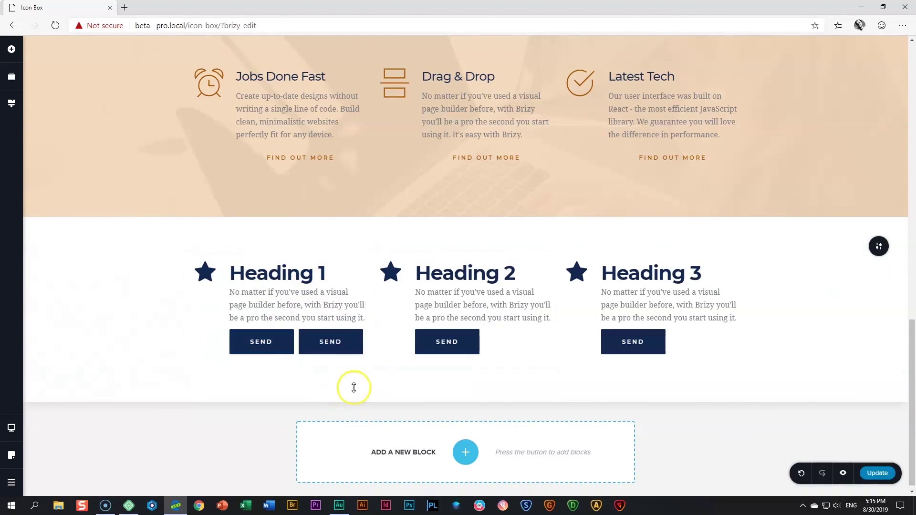
click(346, 353)
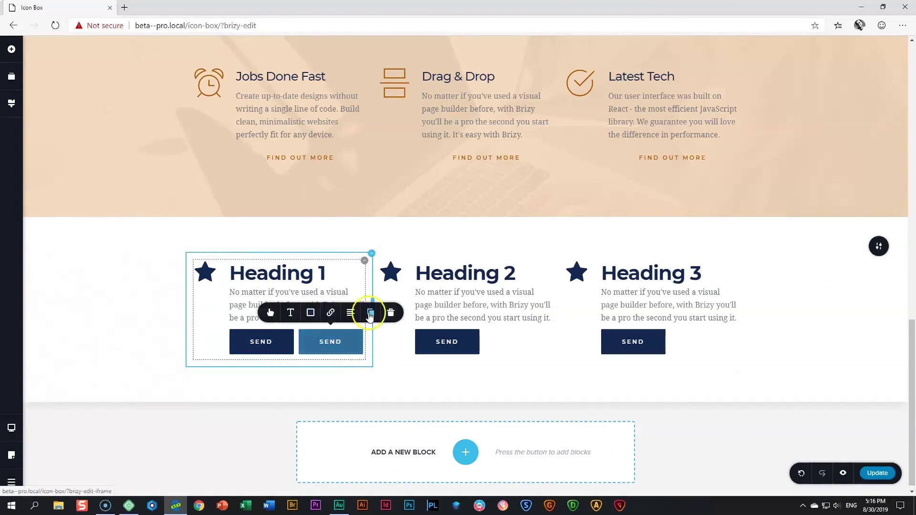
click(371, 313)
click(371, 313)
click(371, 313)
click(371, 313)
click(371, 313)
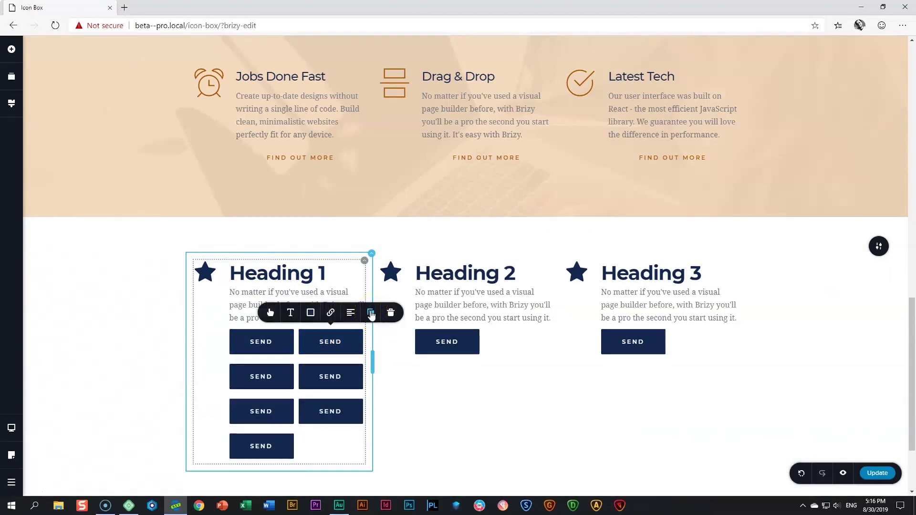
click(371, 313)
click(371, 313)
click(371, 315)
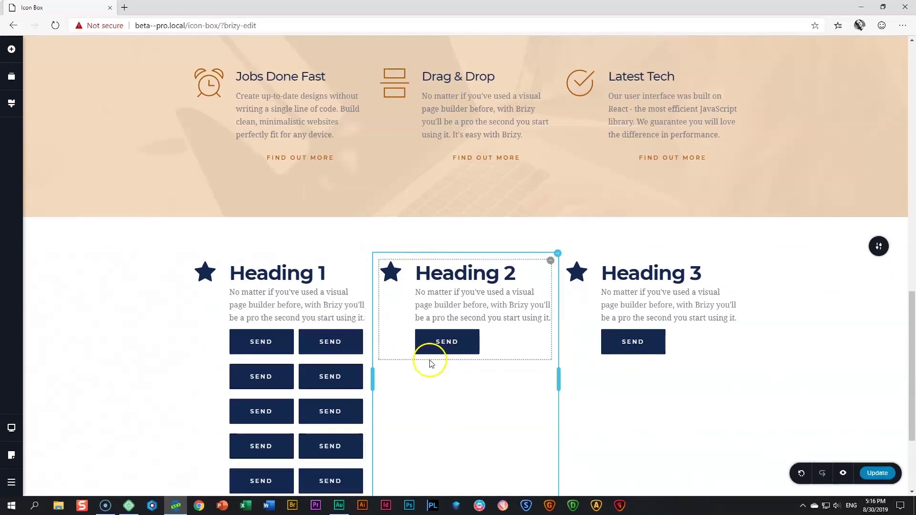
- Delete the Heading 2 box's SEND button, undo once with Ctrl+Z, then delete it again
scroll(430, 363, down, 2)
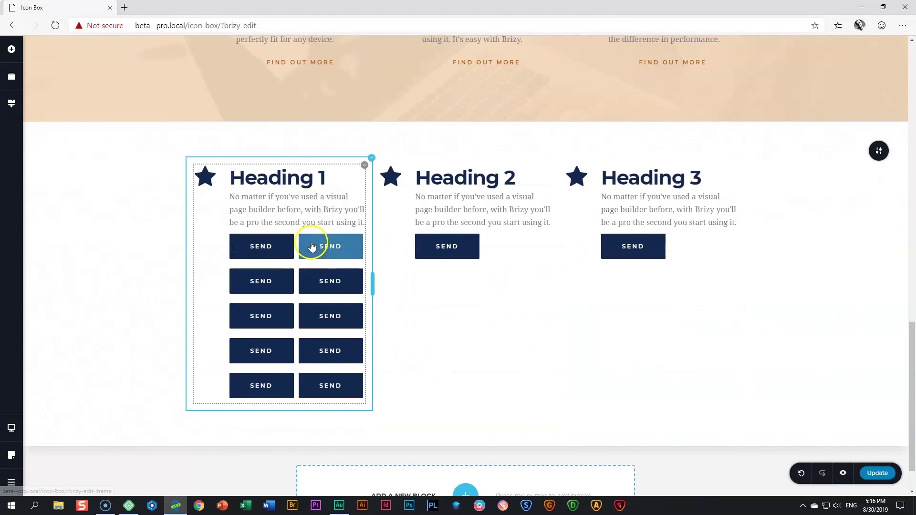
click(444, 243)
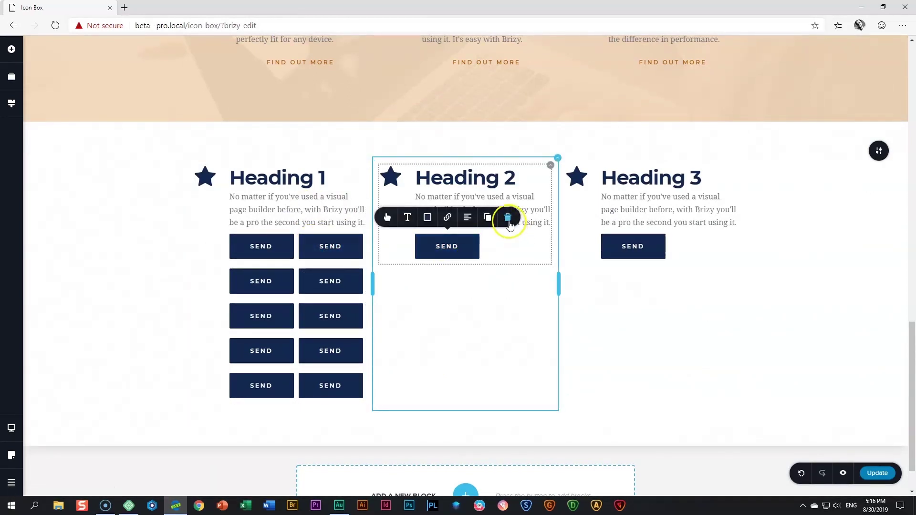
click(508, 219)
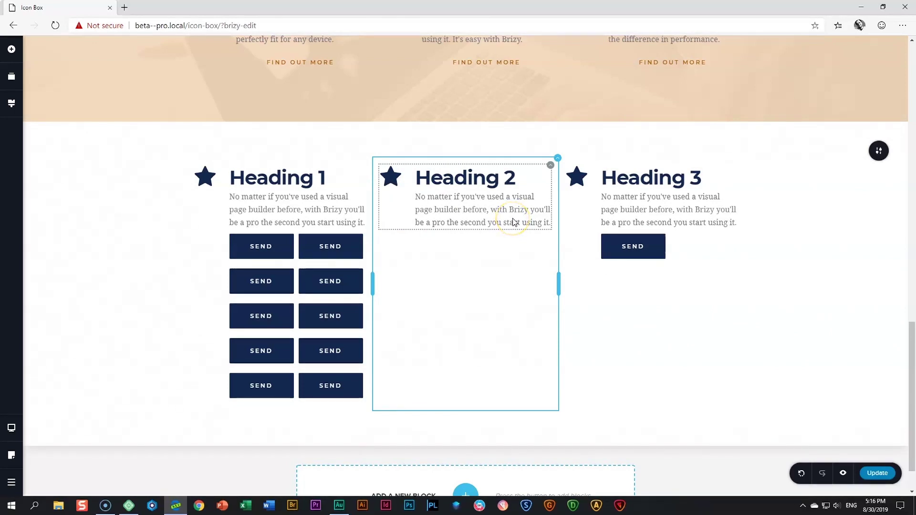
key(ctrl+z)
click(448, 247)
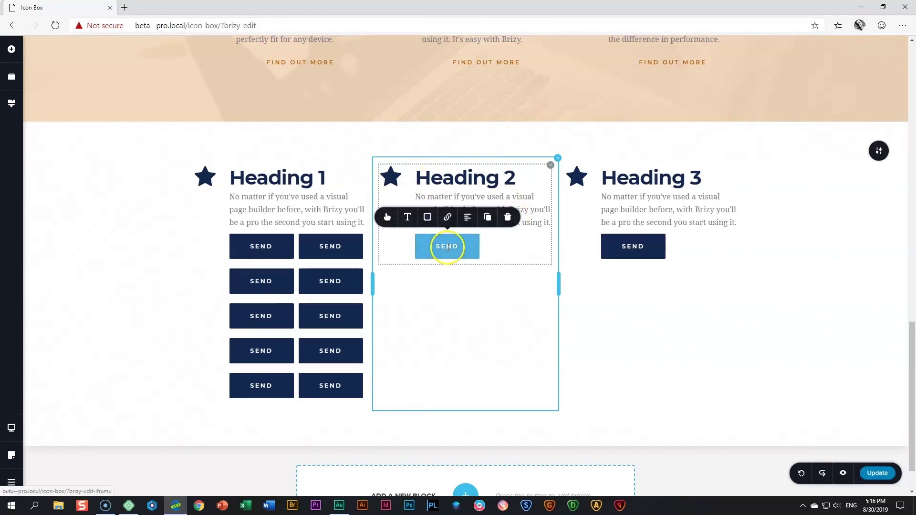
click(508, 218)
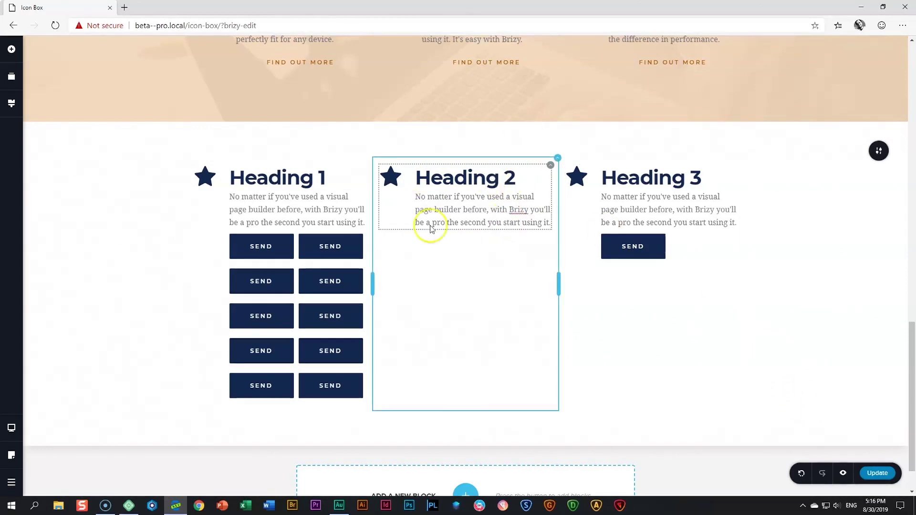
scroll(477, 229, up, 5)
scroll(494, 230, up, 3)
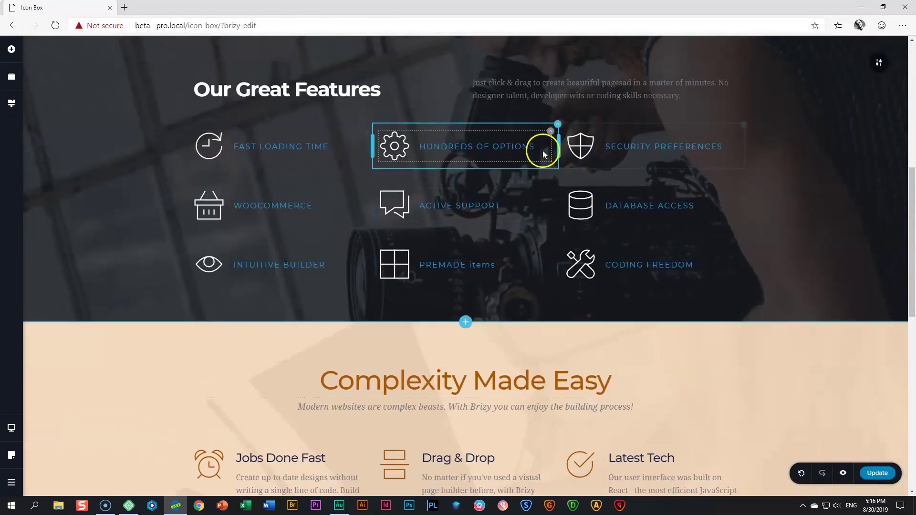
scroll(667, 315, down, 11)
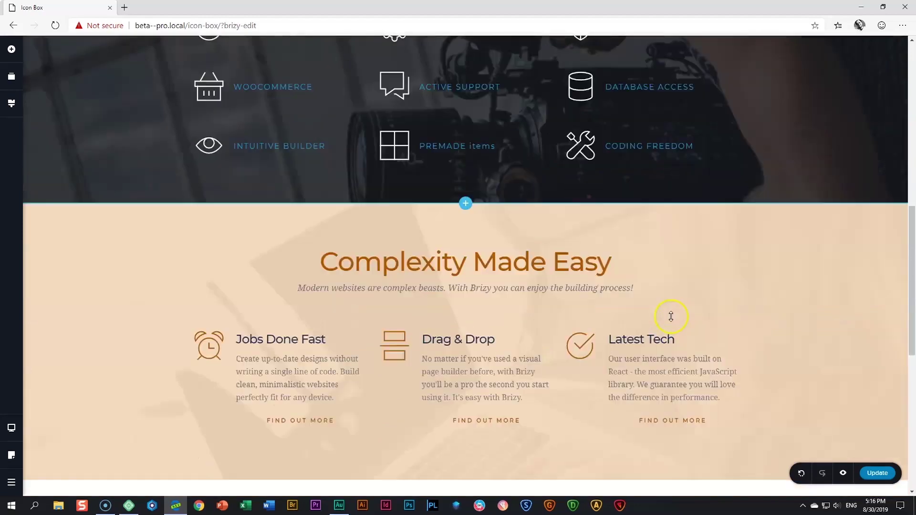
scroll(674, 318, down, 1)
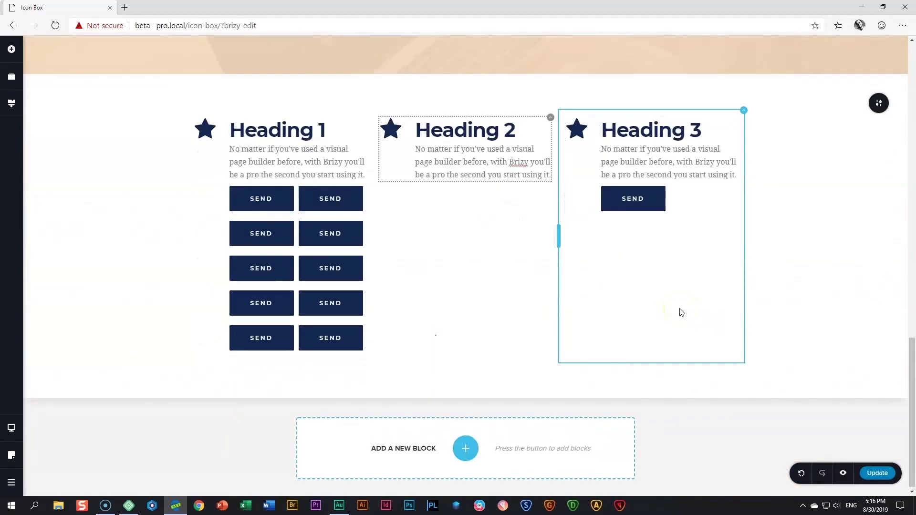